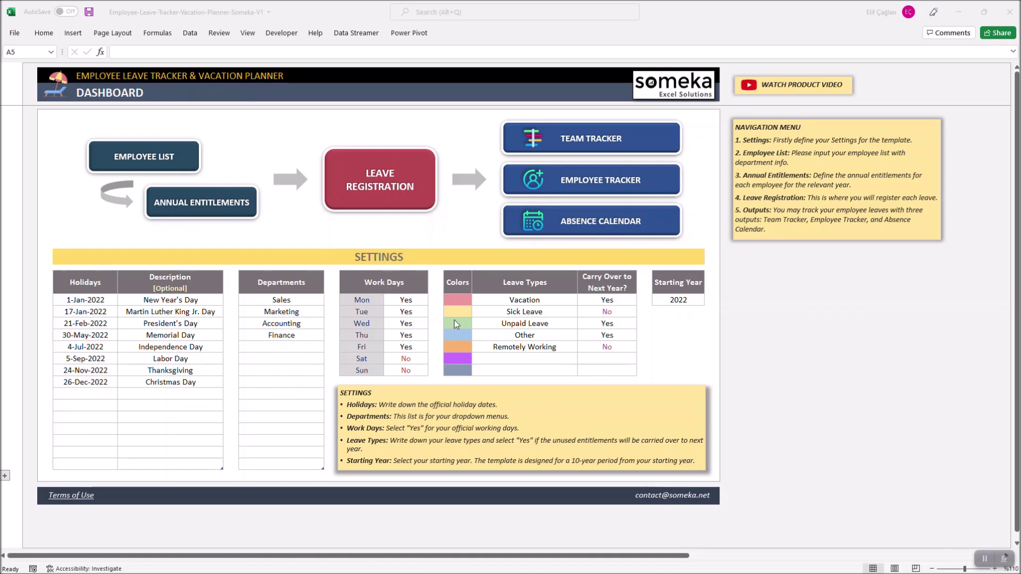
Step: Tour the Employee List, Annual Entitlements and Leave Registration sheets from the dashboard
left_click(169, 152)
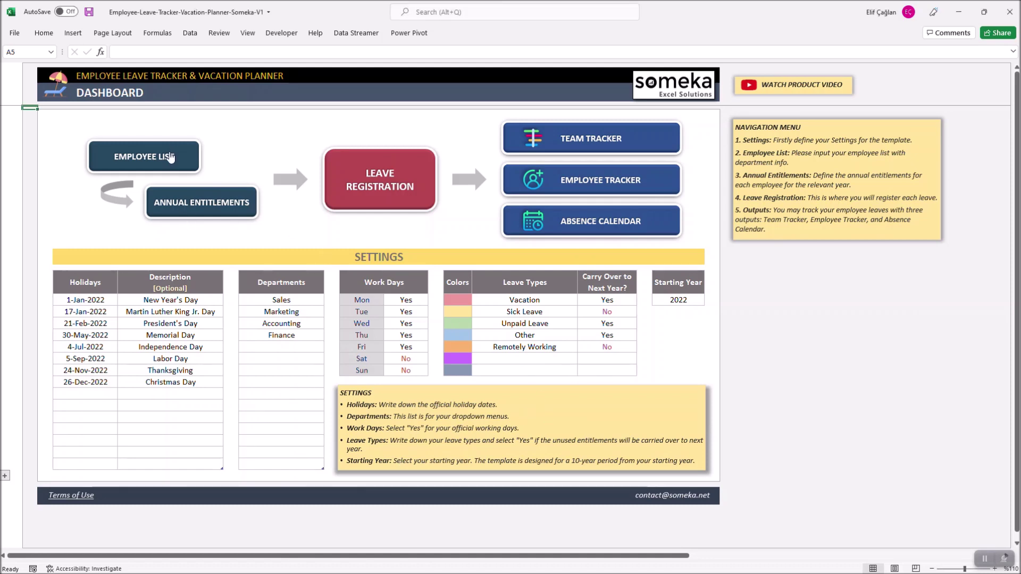
left_click(519, 94)
left_click(226, 203)
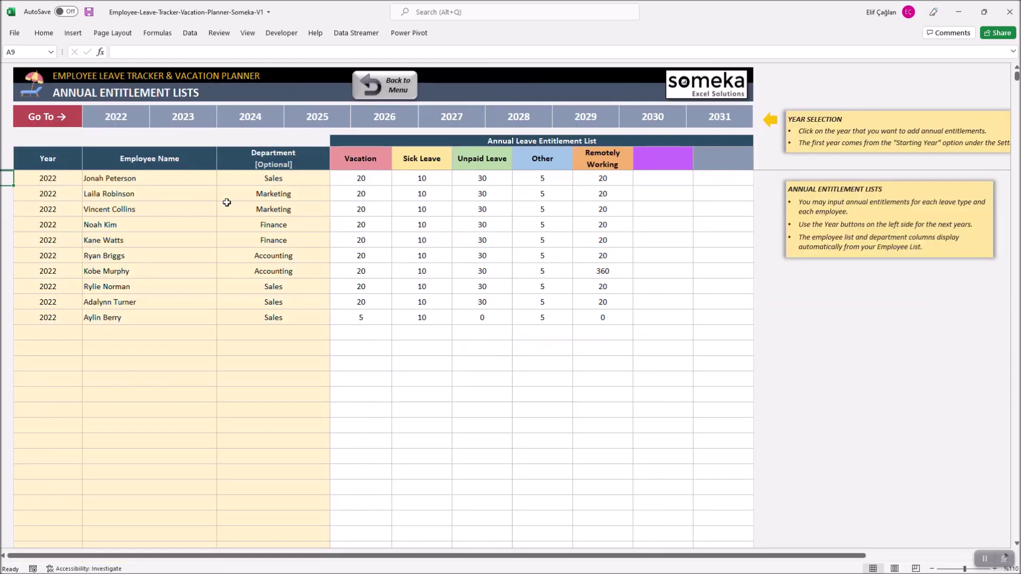
left_click(390, 93)
left_click(407, 187)
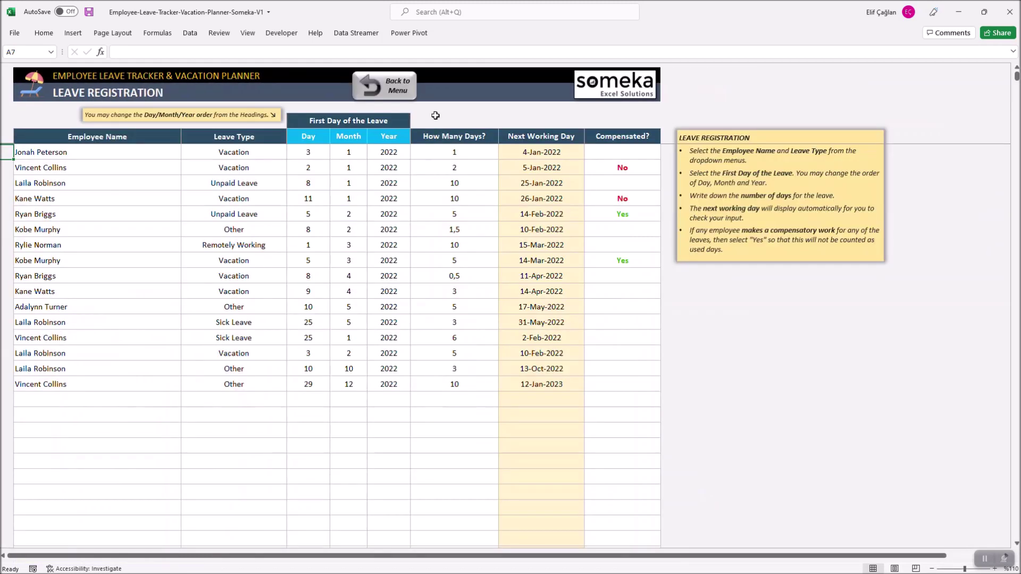
left_click(404, 93)
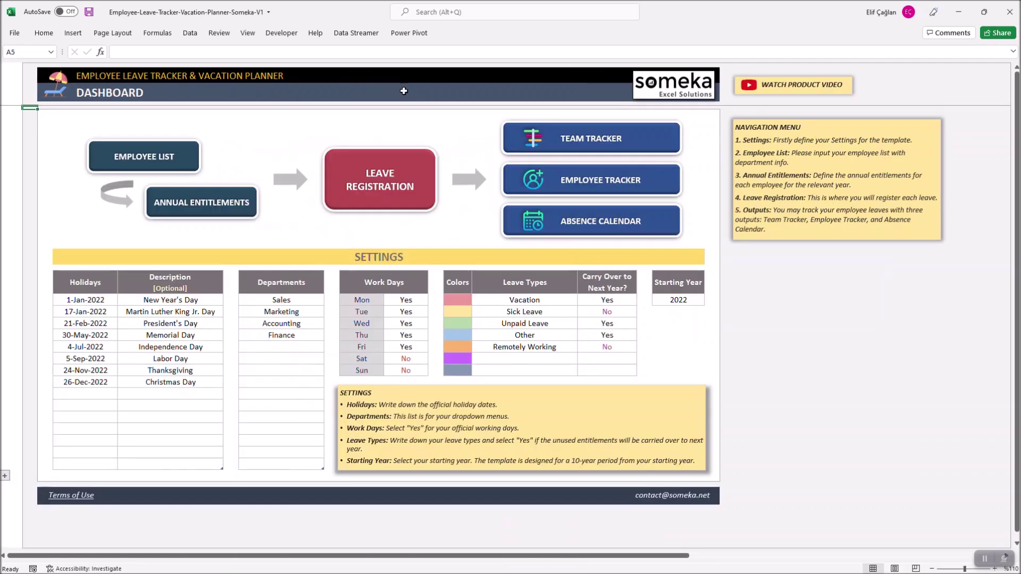
Step: Tour the Team Tracker, Employee Tracker and Absence Calendar sheets, returning to the dashboard
left_click(595, 147)
left_click(528, 112)
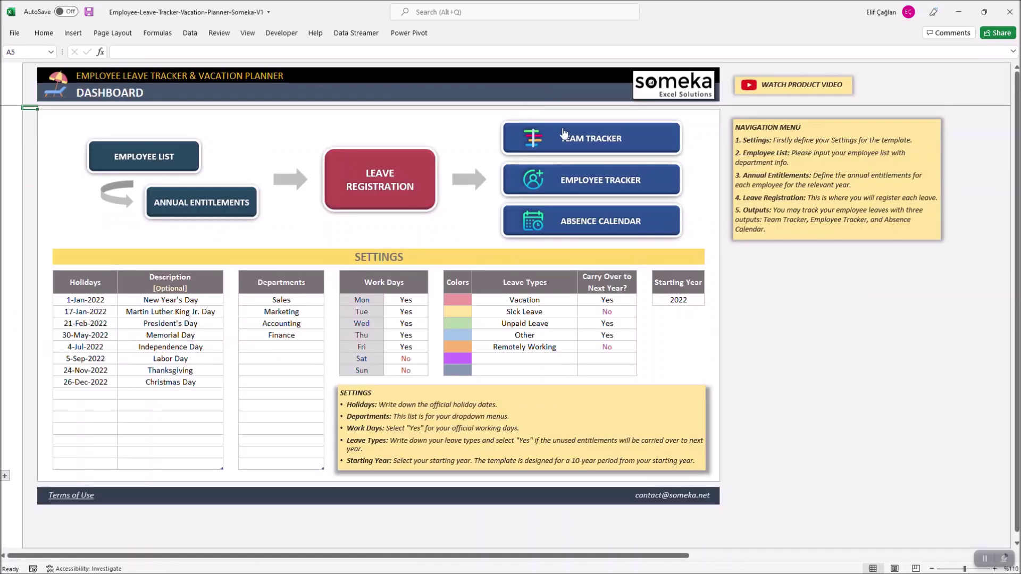
left_click(619, 188)
left_click(512, 101)
left_click(611, 227)
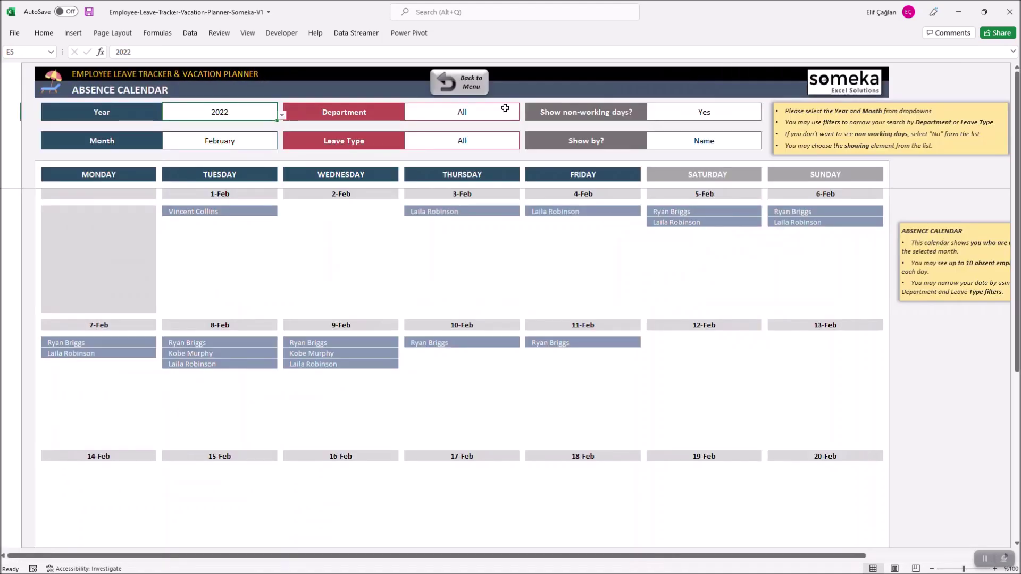
left_click(469, 84)
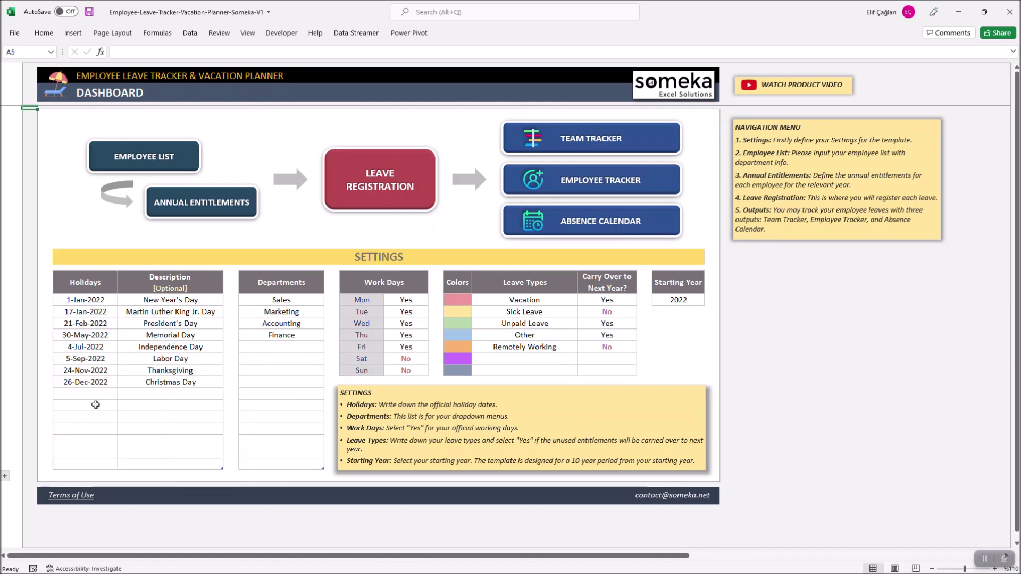
Step: Add a 01/05/2022 Official Holiday below 26-Dec-2022 and HR as a department below Finance
left_click(101, 395)
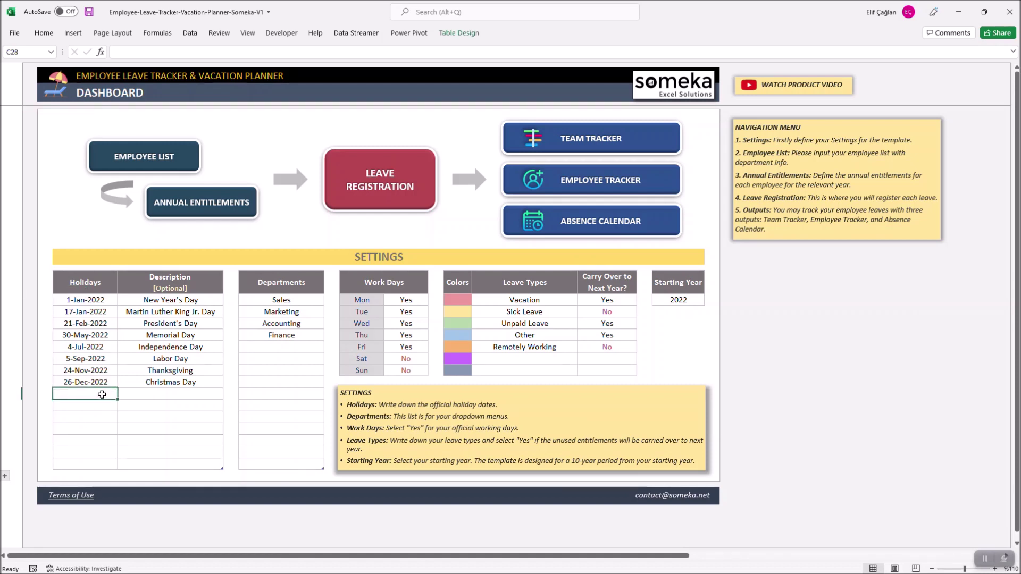
type("01/05/")
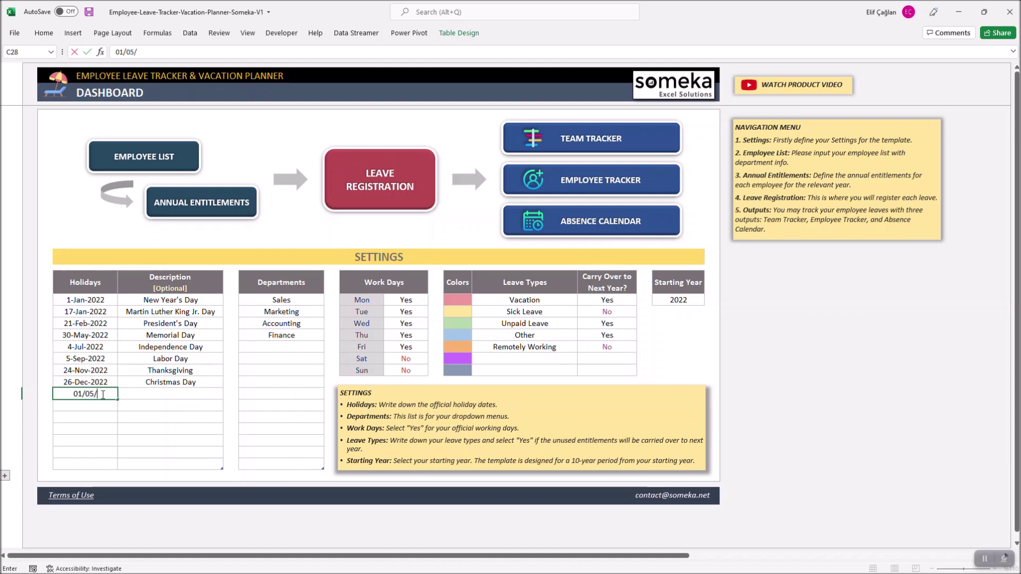
type("2022")
key("Tab")
type("Offici")
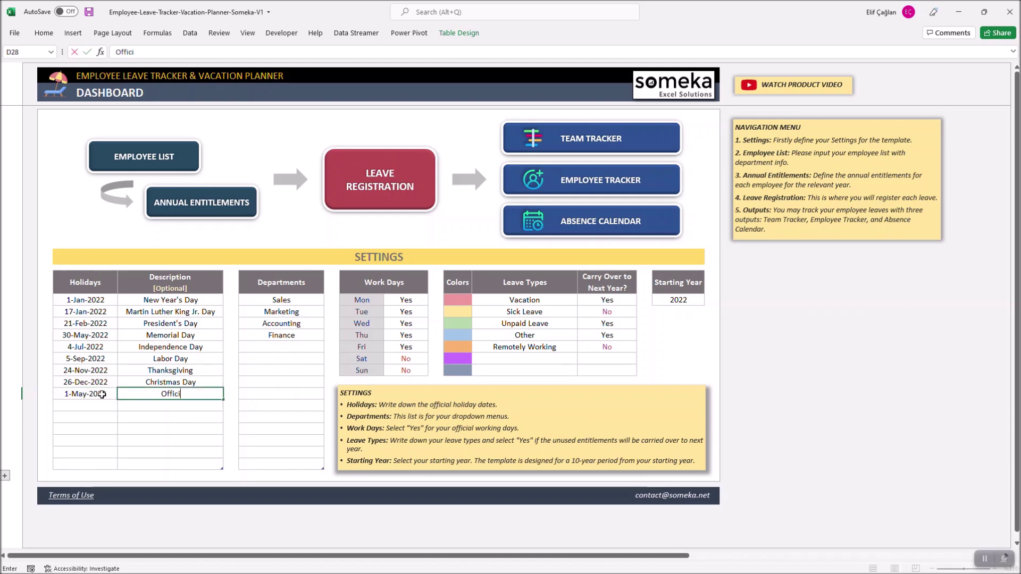
type("al Holiday")
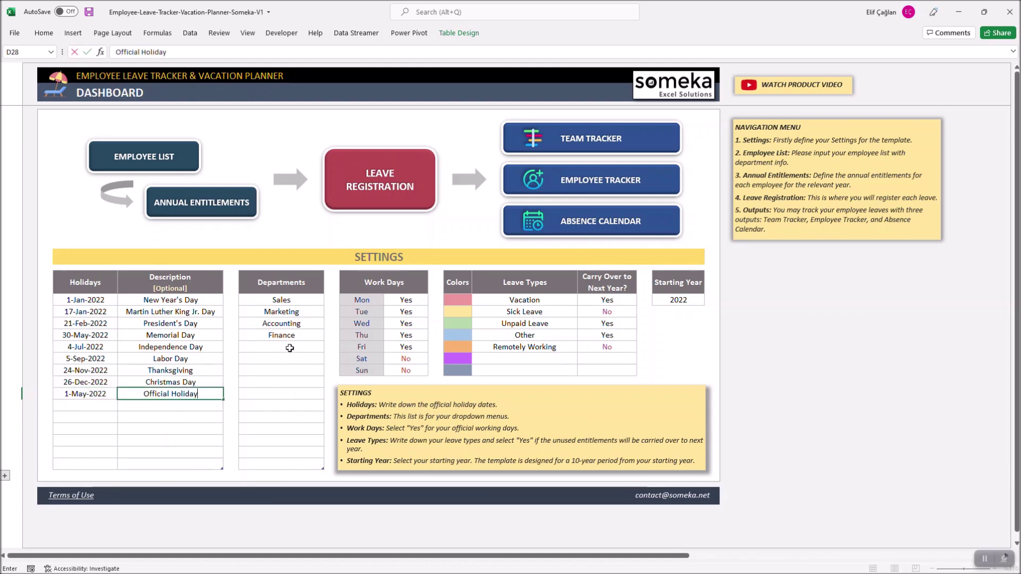
left_click(291, 346)
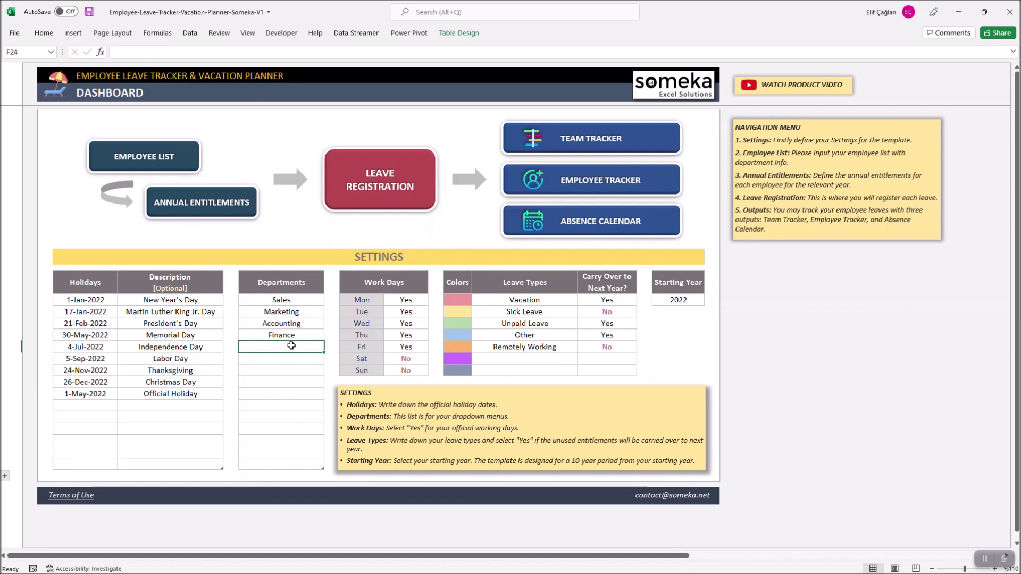
type("HR")
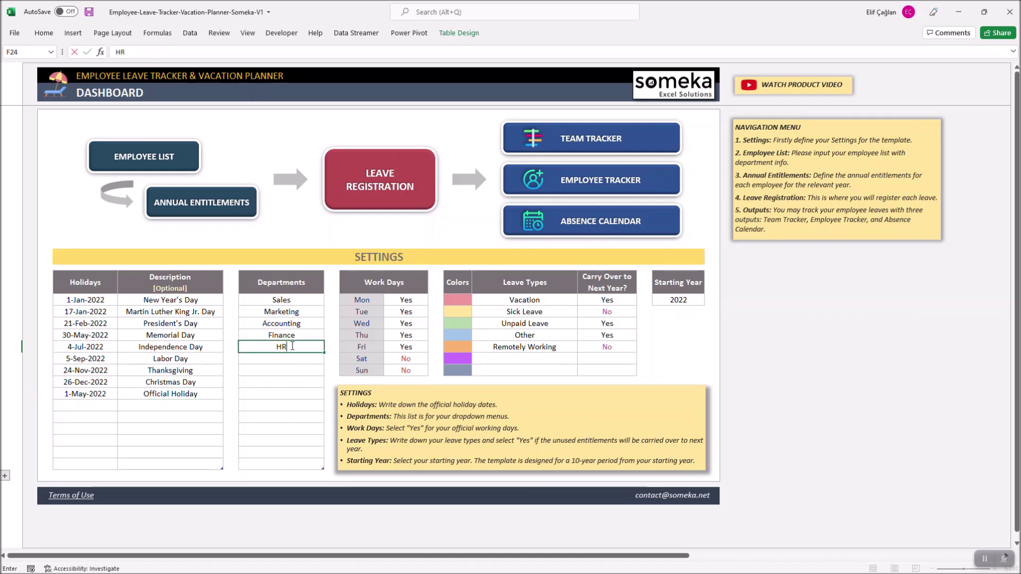
key("Return")
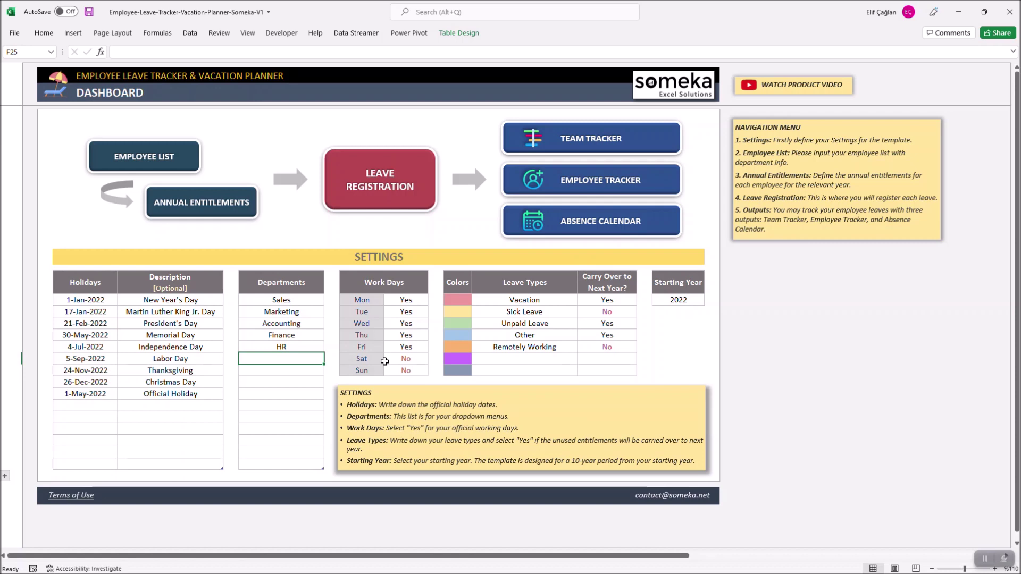
left_click(407, 361)
left_click(419, 371)
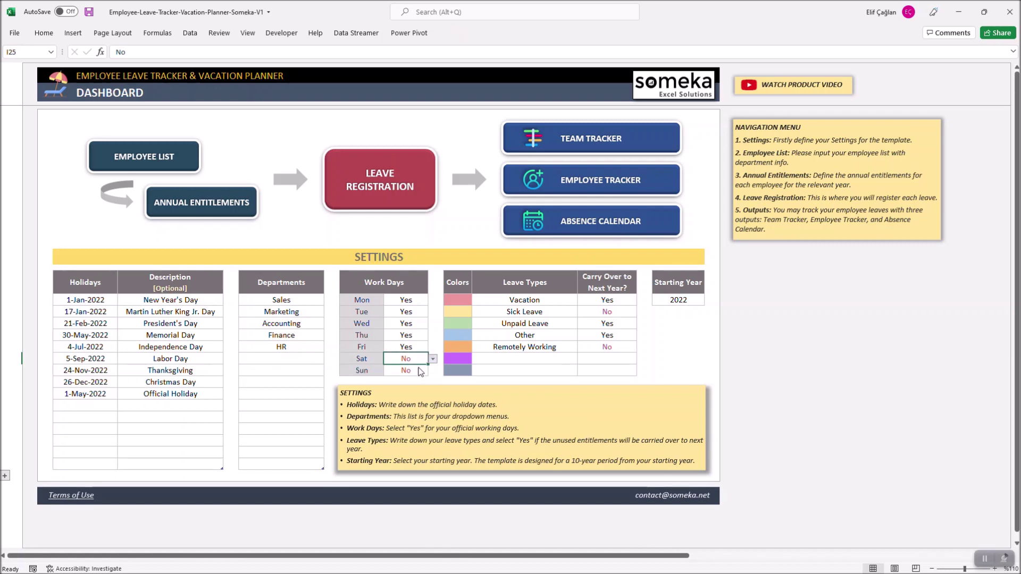
left_click(432, 360)
left_click(418, 380)
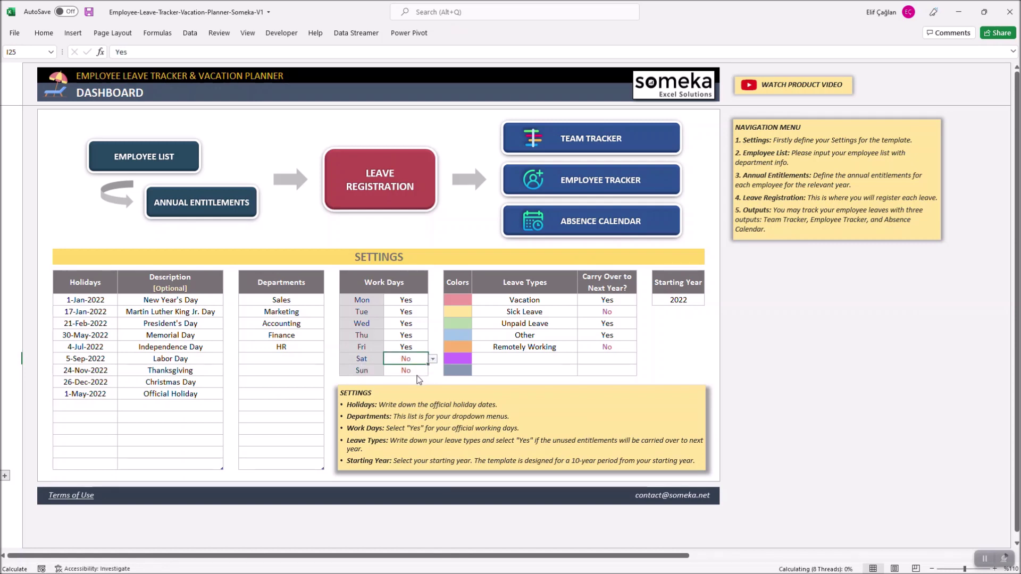
left_click(515, 285)
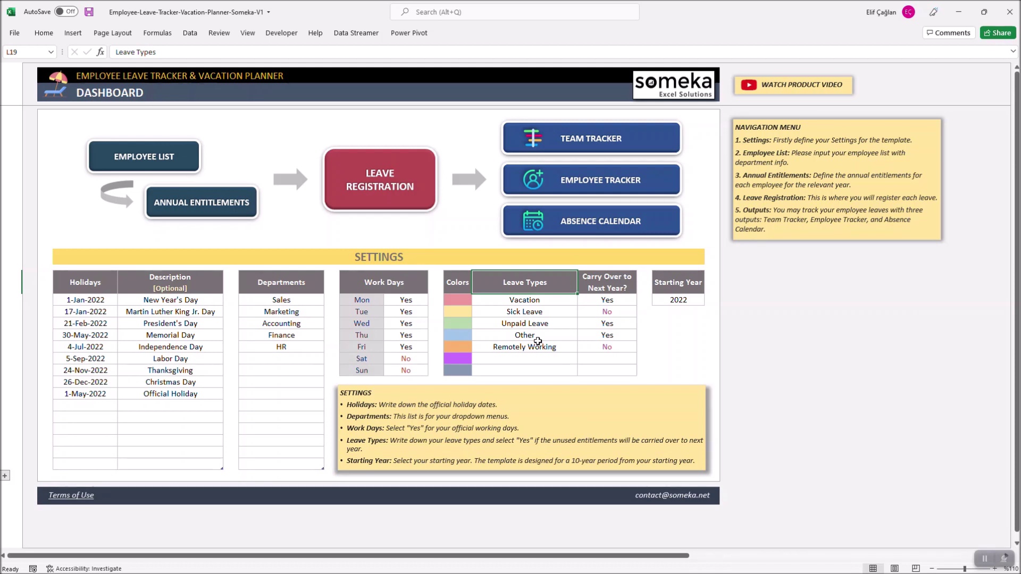
Step: Add Paid Leave below Remotely Working with carry-over to next year set to Yes
left_click(622, 345)
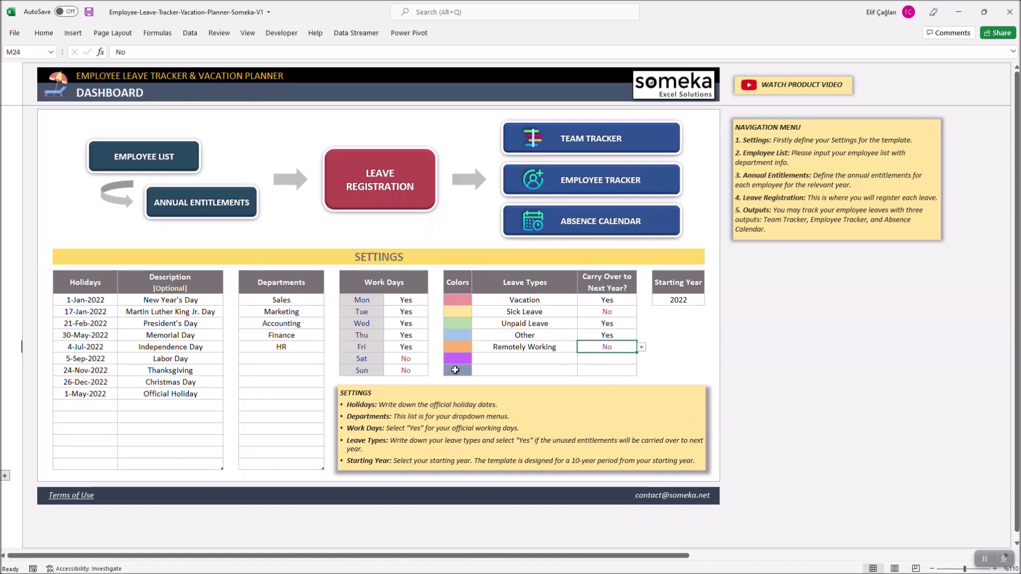
left_click(526, 358)
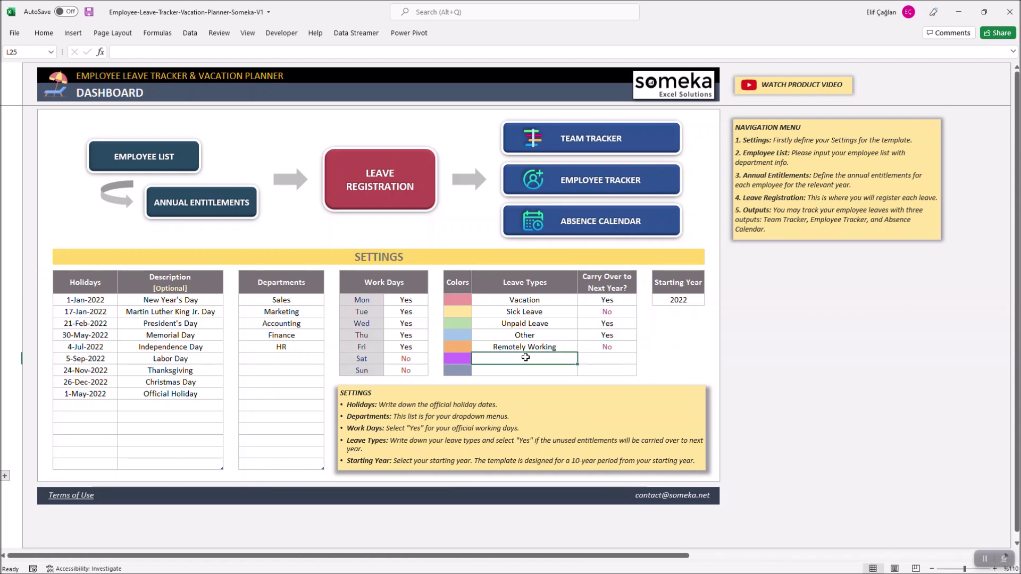
type("Paid Leave")
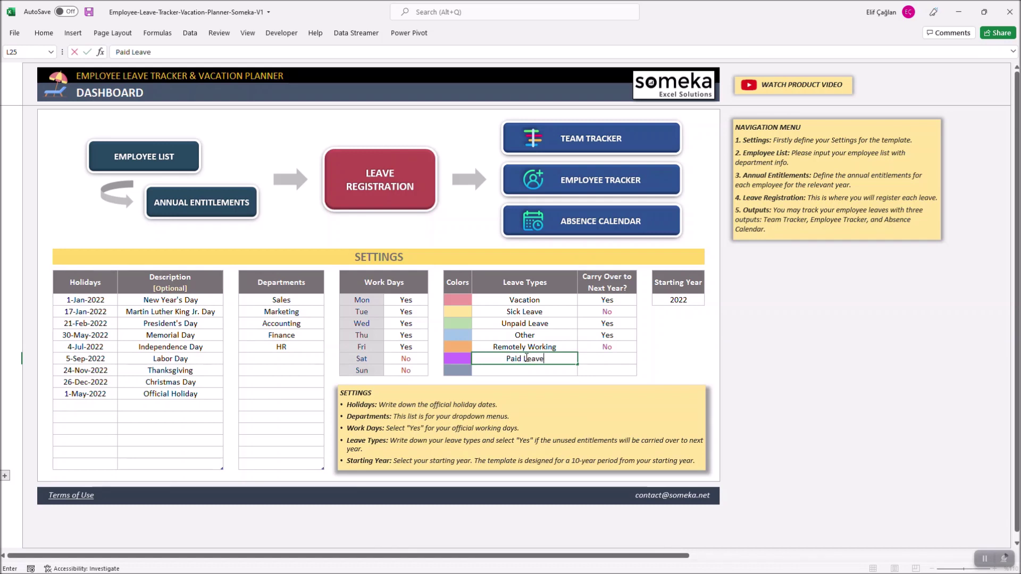
key("Tab")
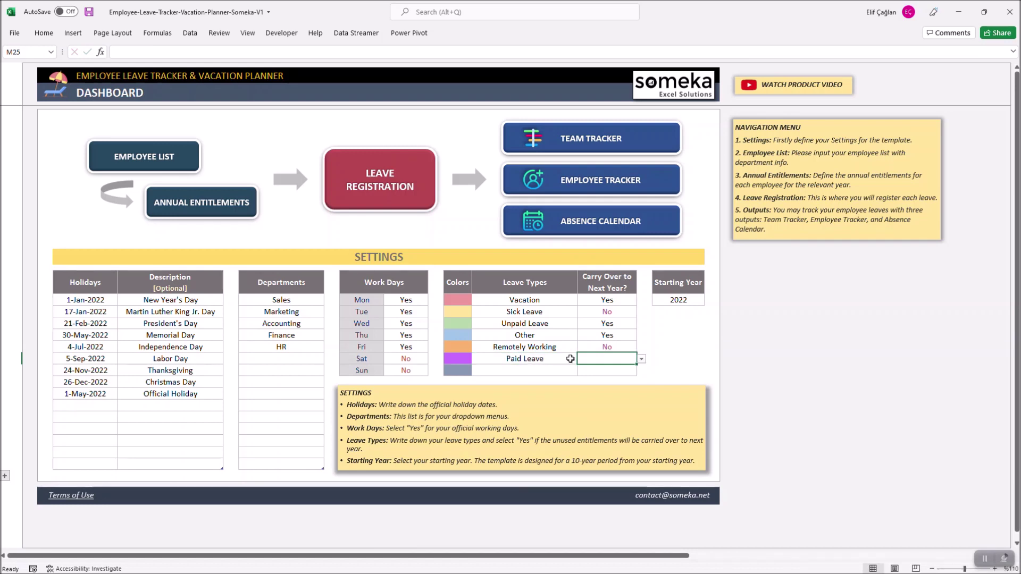
left_click(642, 359)
left_click(617, 368)
left_click(697, 299)
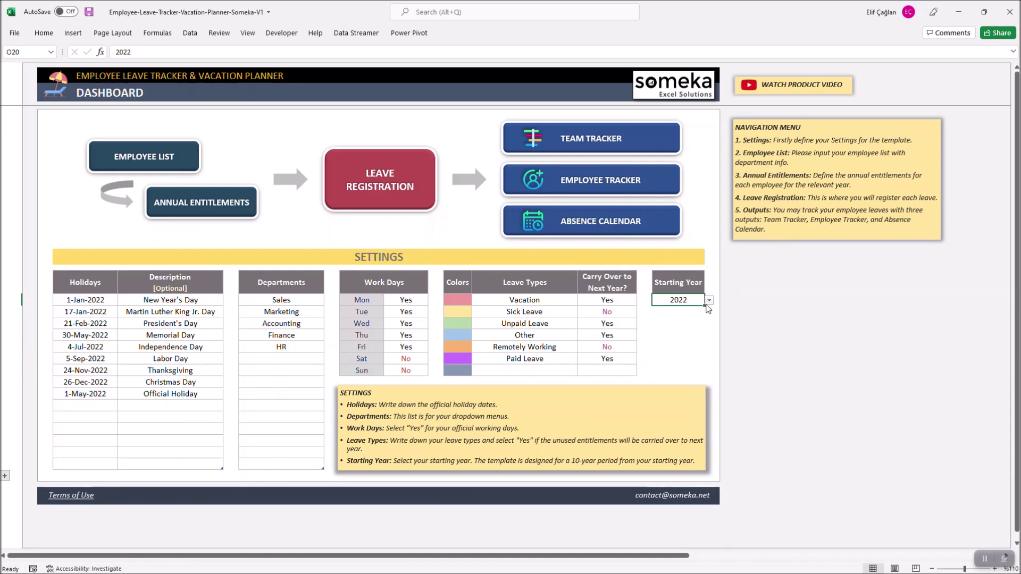
left_click(709, 300)
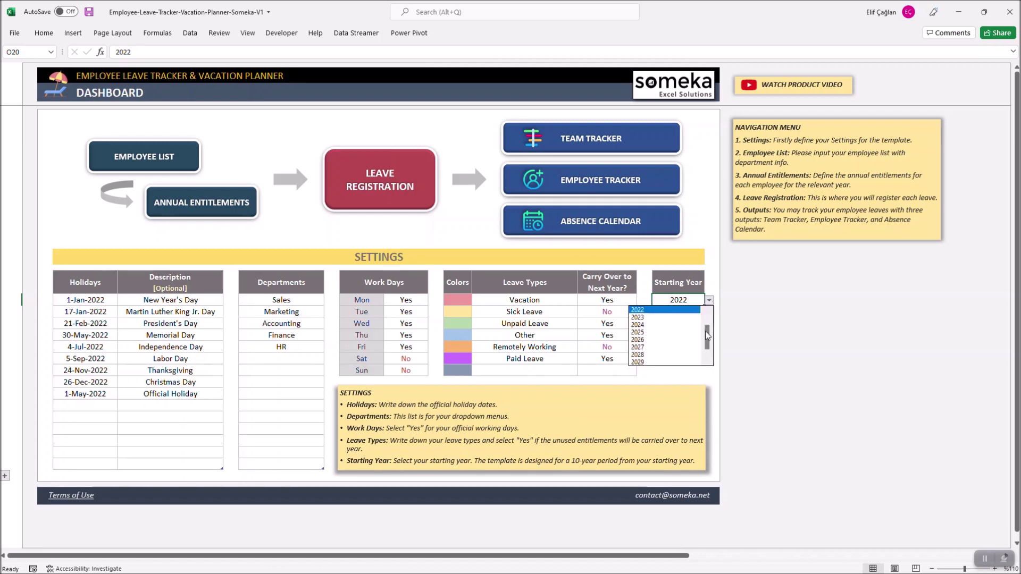
left_click_drag(705, 331, 705, 314)
left_click(654, 309)
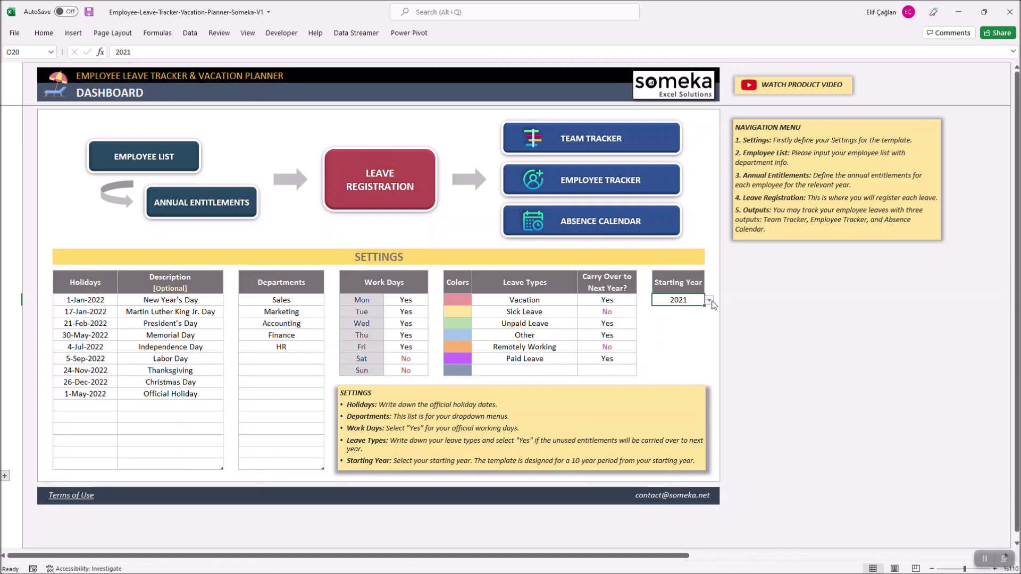
left_click(709, 301)
left_click(690, 320)
Step: Review the Employee Name and other columns on the Employee List sheet
left_click(186, 162)
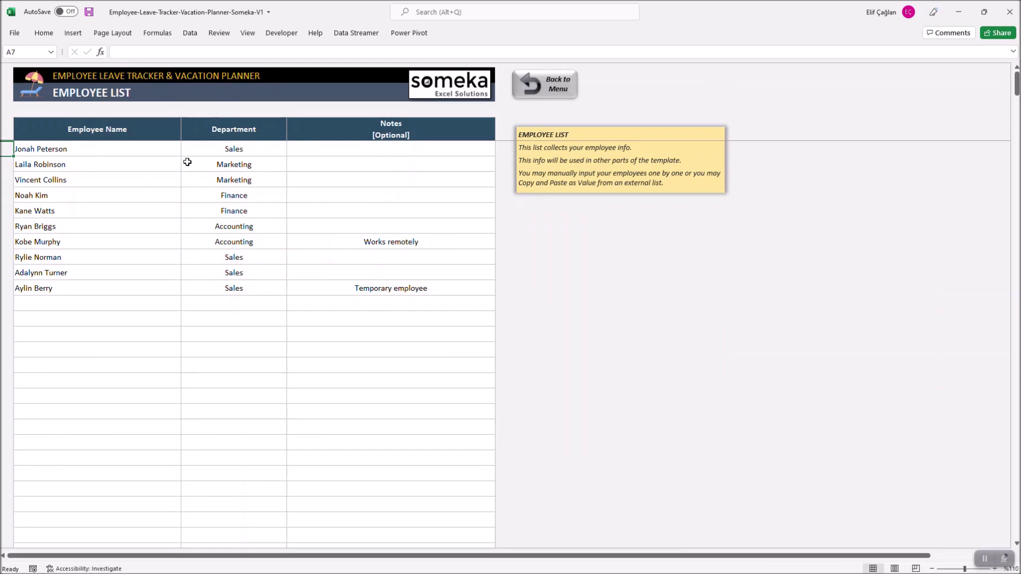
left_click(141, 131)
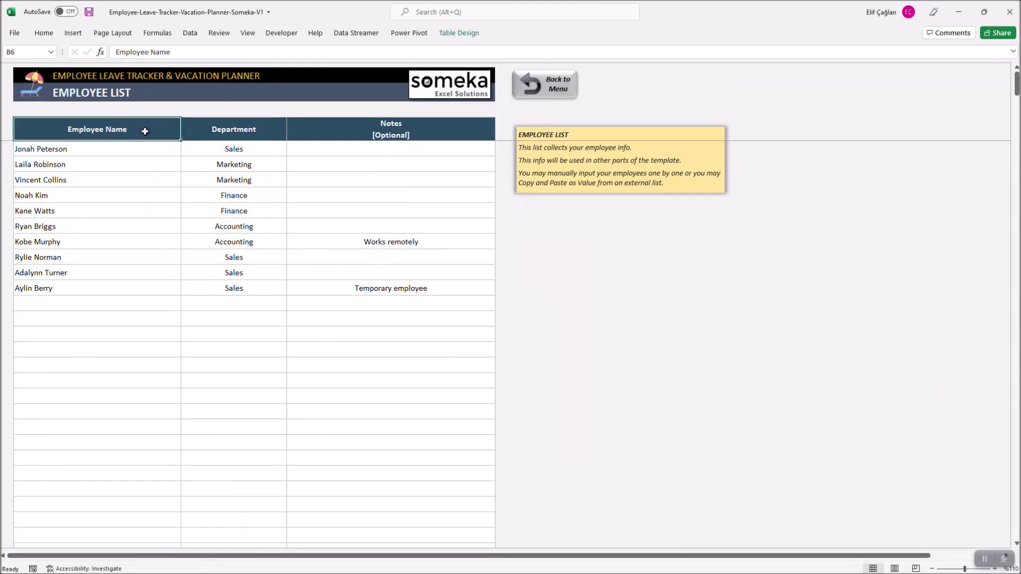
left_click(256, 133)
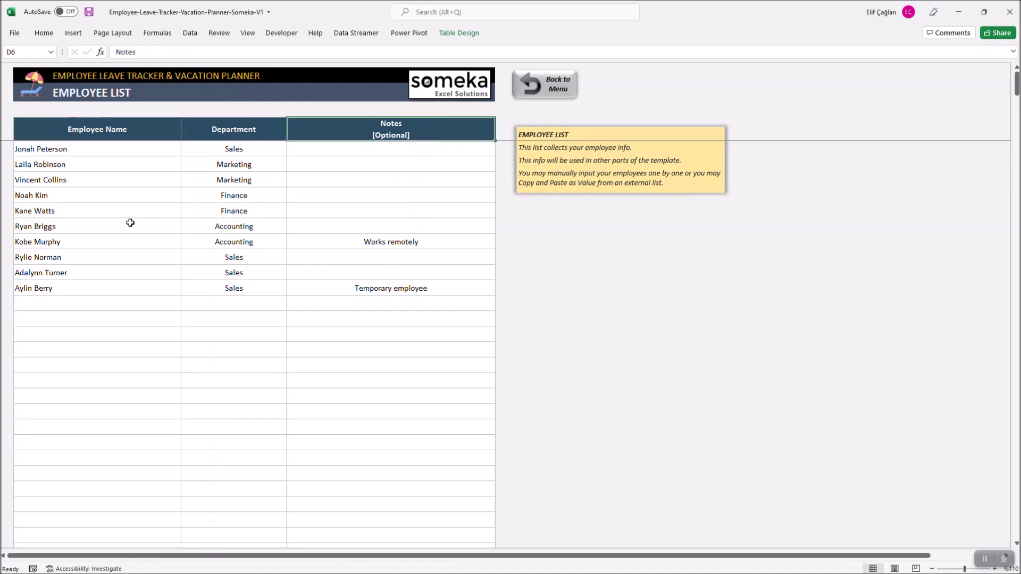
left_click(137, 301)
type("New Employee")
left_click(264, 303)
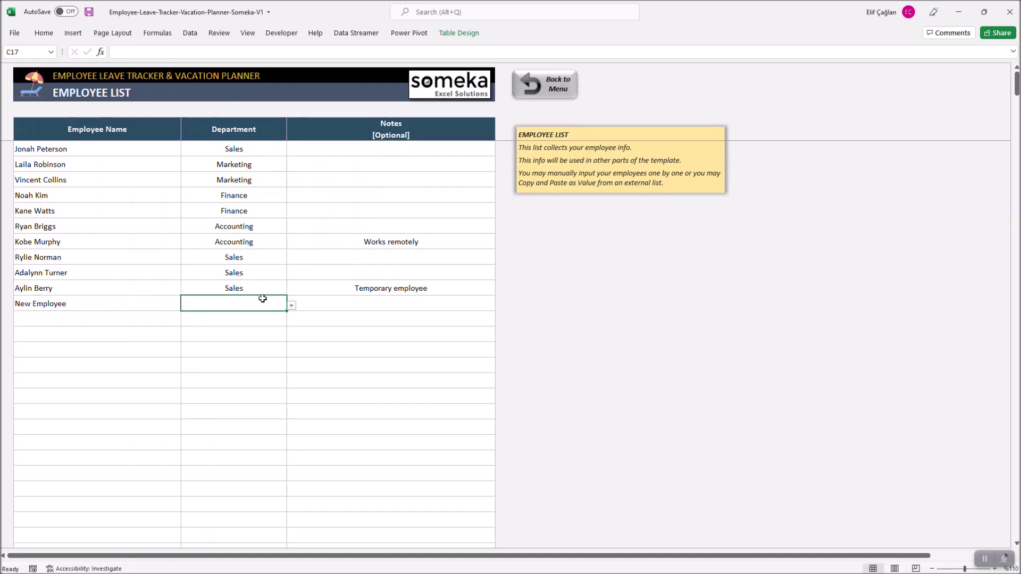
left_click(233, 343)
left_click(355, 305)
type("Any")
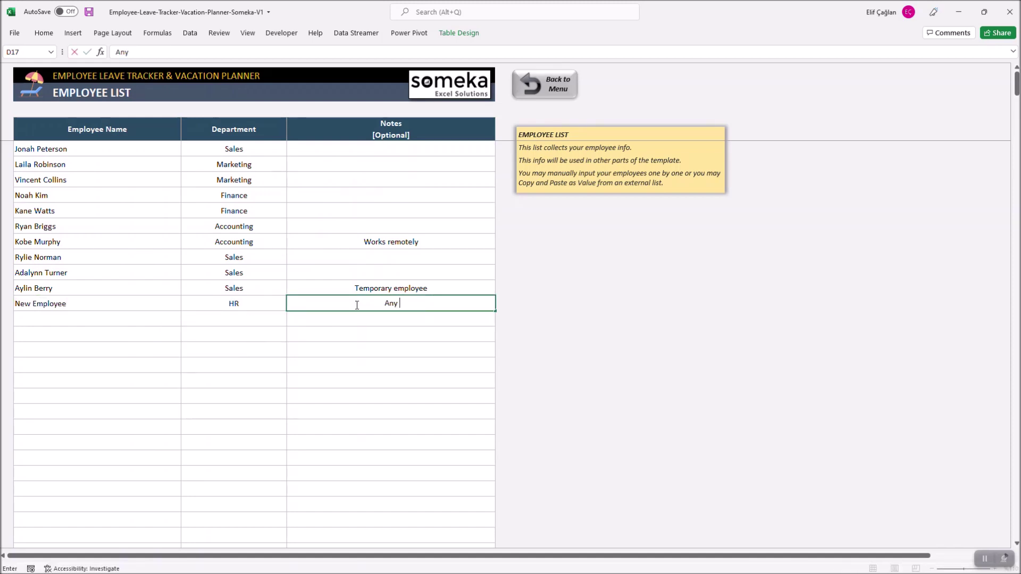
type(" Note")
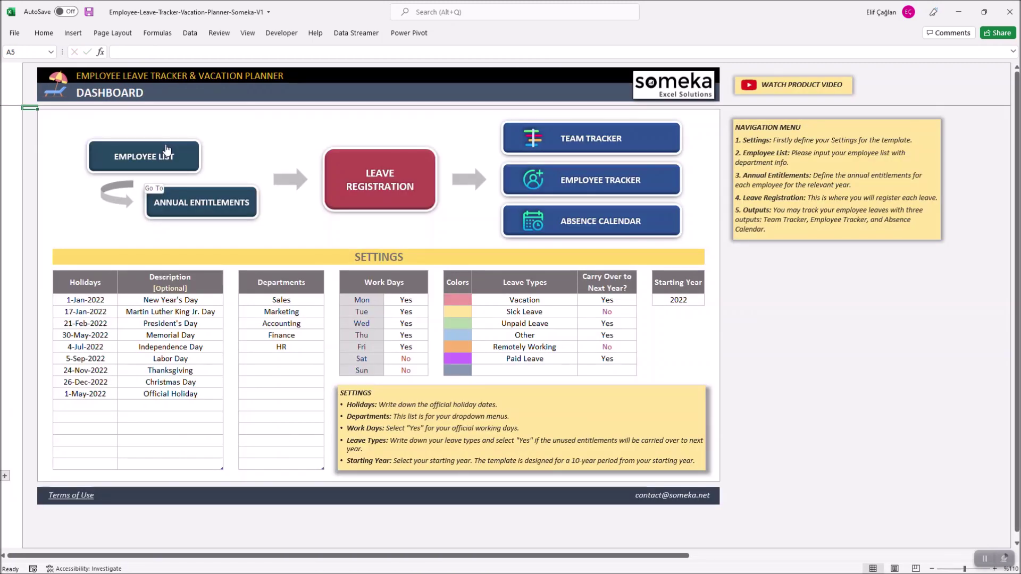
Step: Review the Employee Name, Department and leave type columns on the Annual Entitlements sheet
left_click(228, 203)
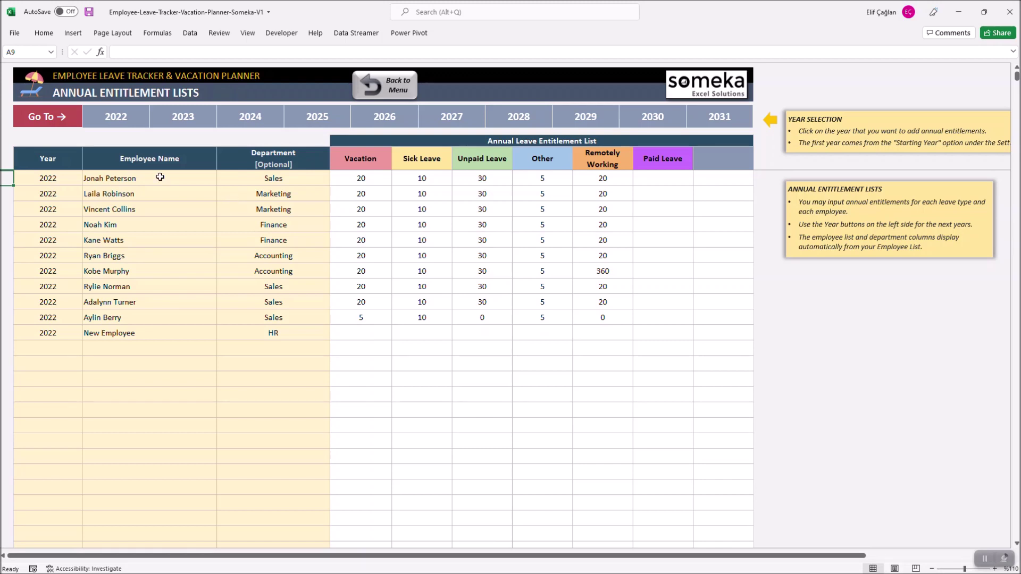
left_click(69, 160)
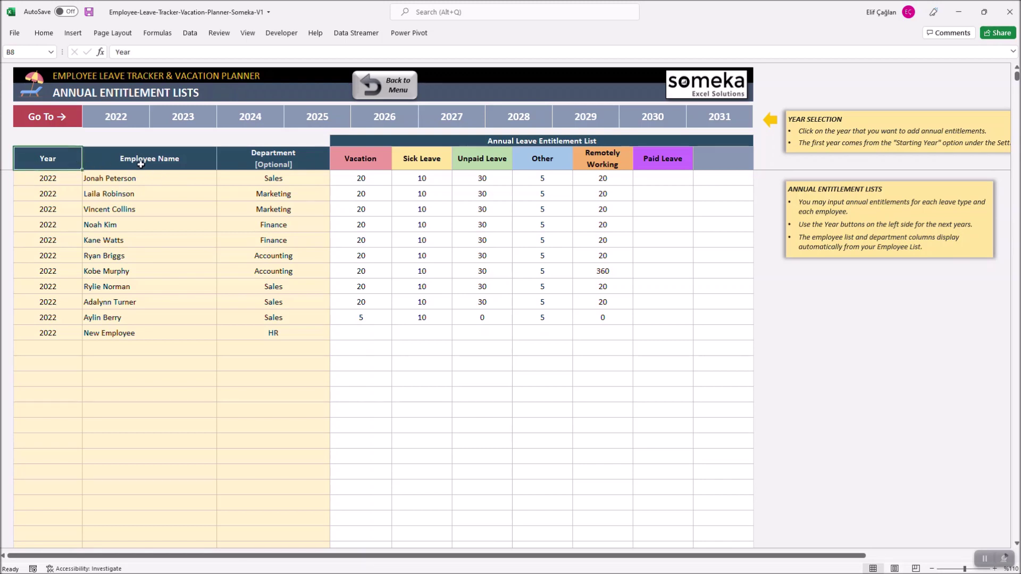
left_click(186, 161)
left_click(299, 159)
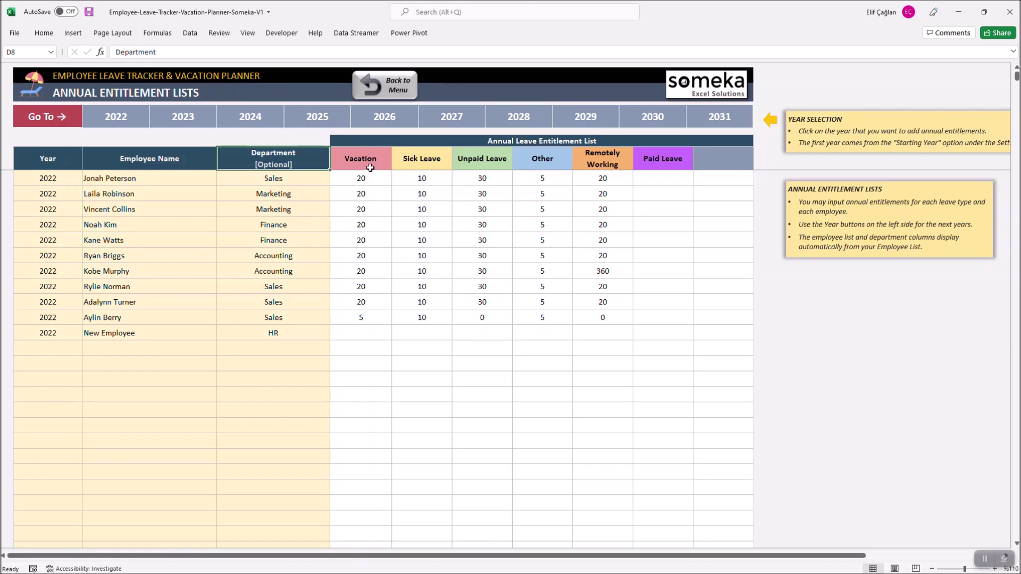
left_click_drag(372, 159, 722, 155)
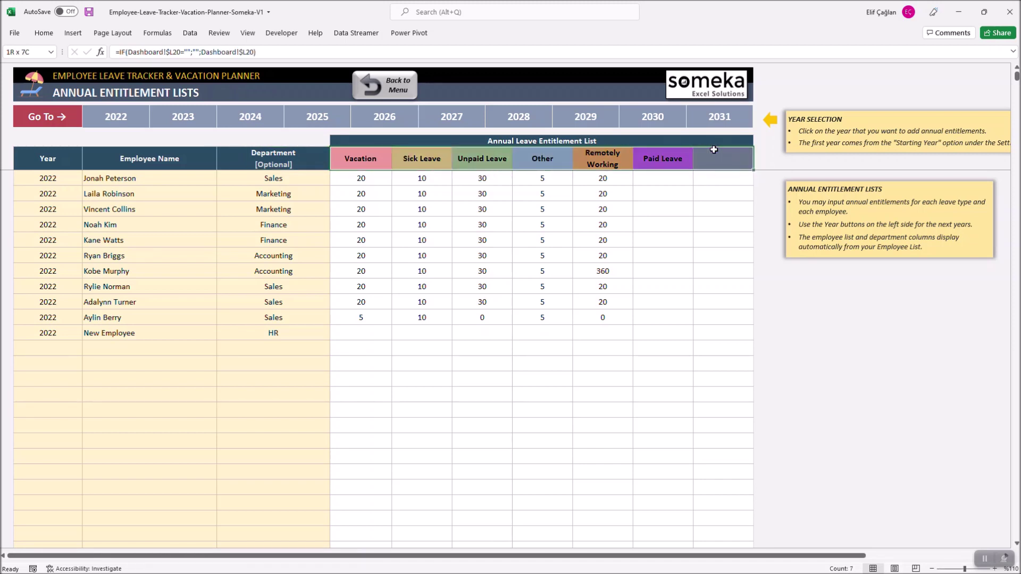
Step: Fill New Employee's 2022 row: 20 Vacation, 10 Sick, 5 Unpaid, 5 Other, 5 Remotely Working
left_click(372, 334)
type("20")
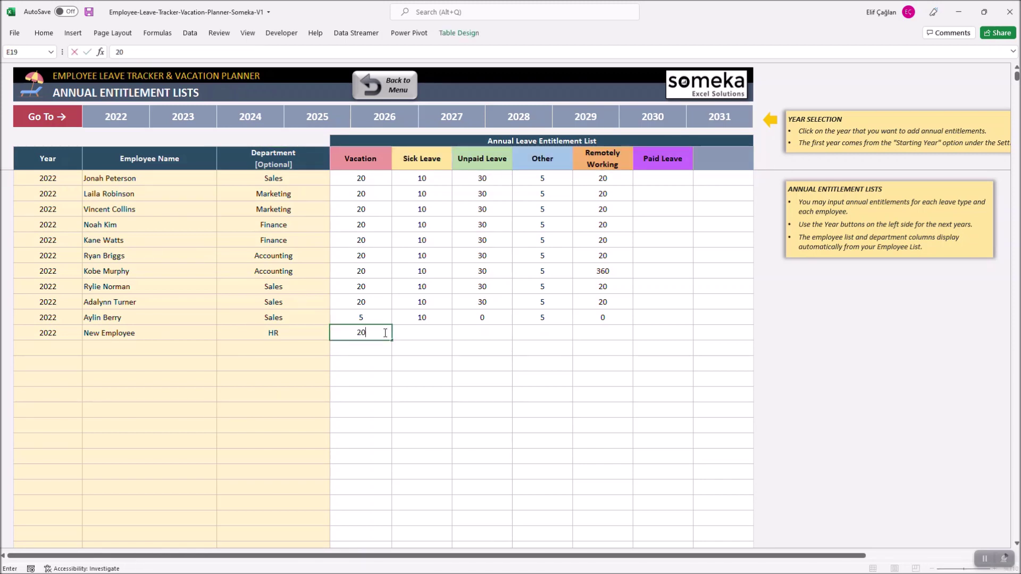
key("Tab")
type("10")
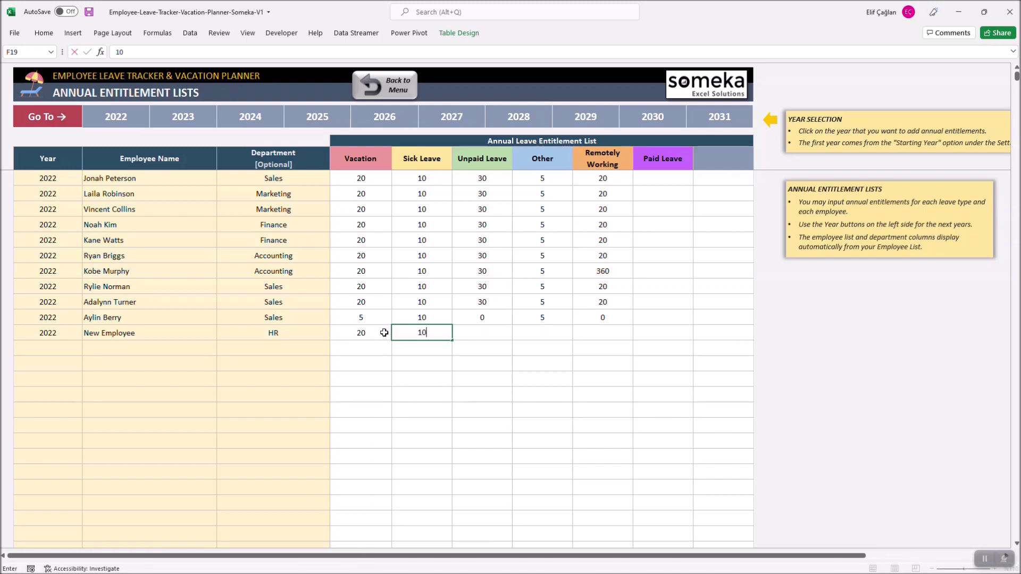
key("Tab")
type("5")
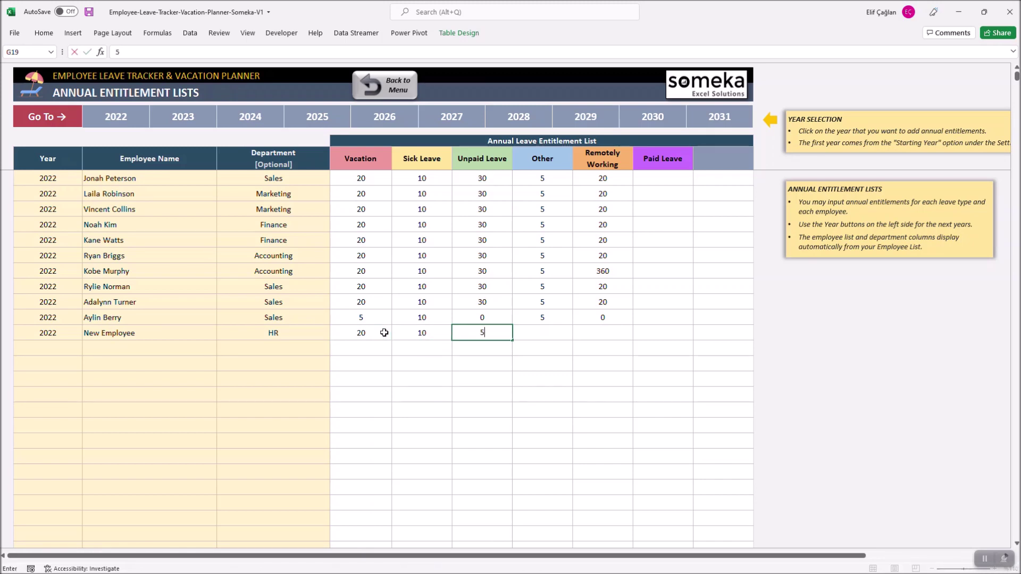
key("Tab")
type("5")
key("Tab")
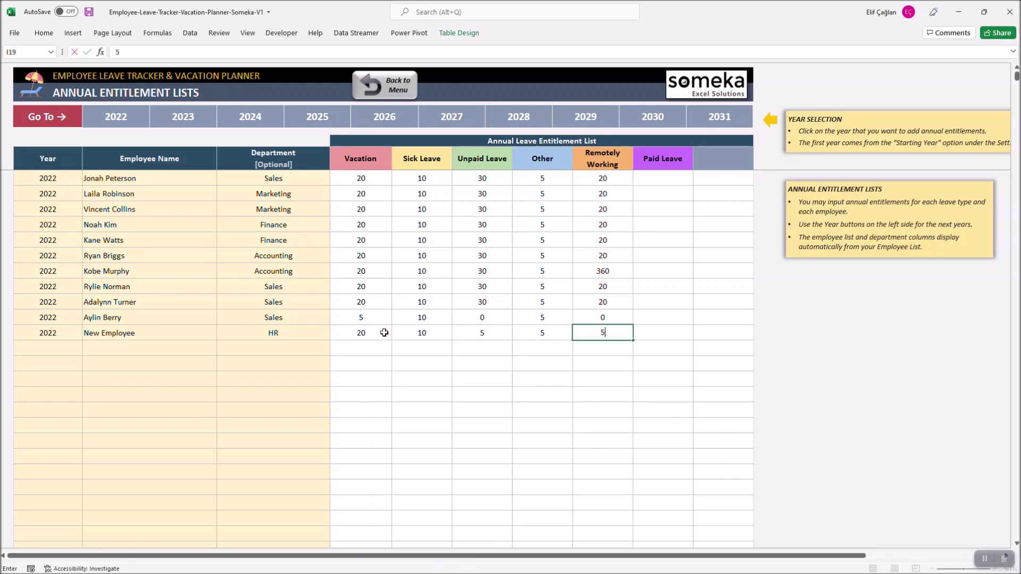
type("5")
key("Tab")
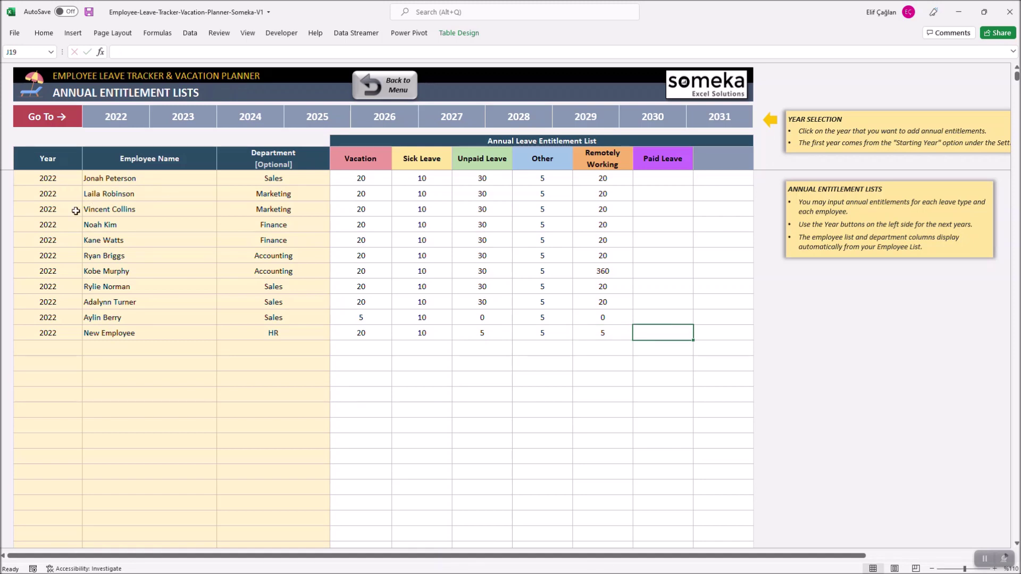
left_click(5, 173)
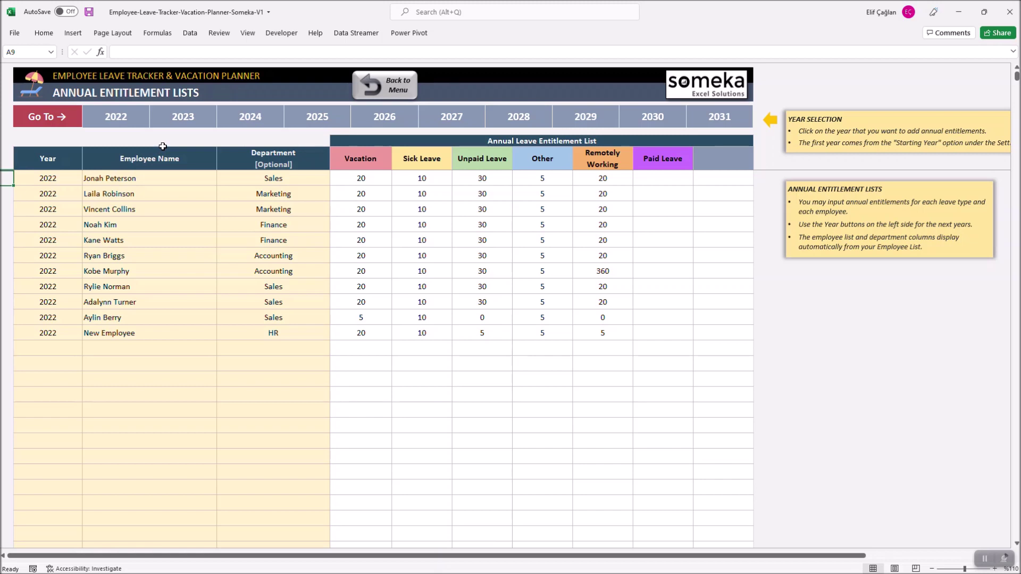
left_click(191, 118)
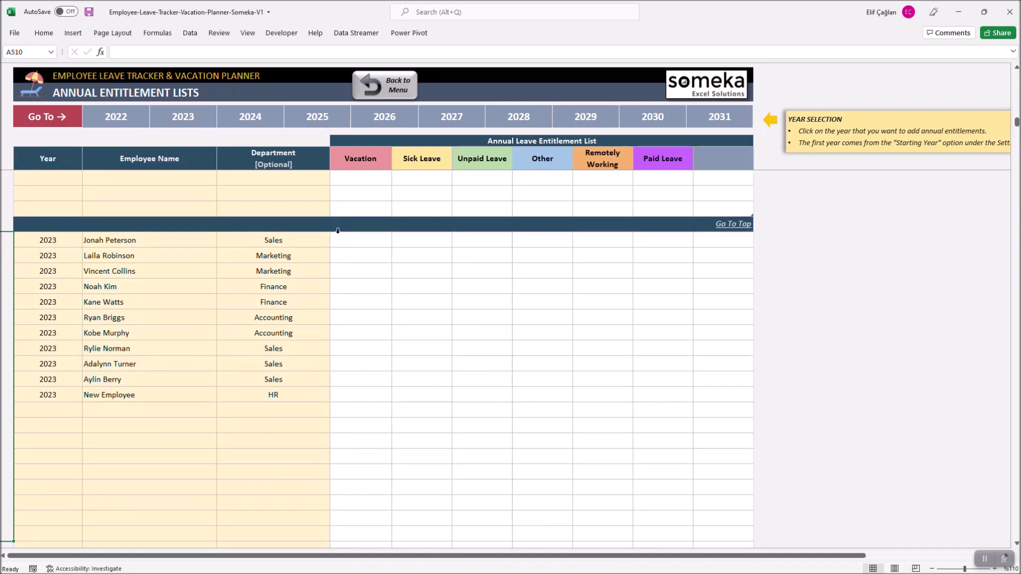
left_click(338, 231)
left_click(384, 243)
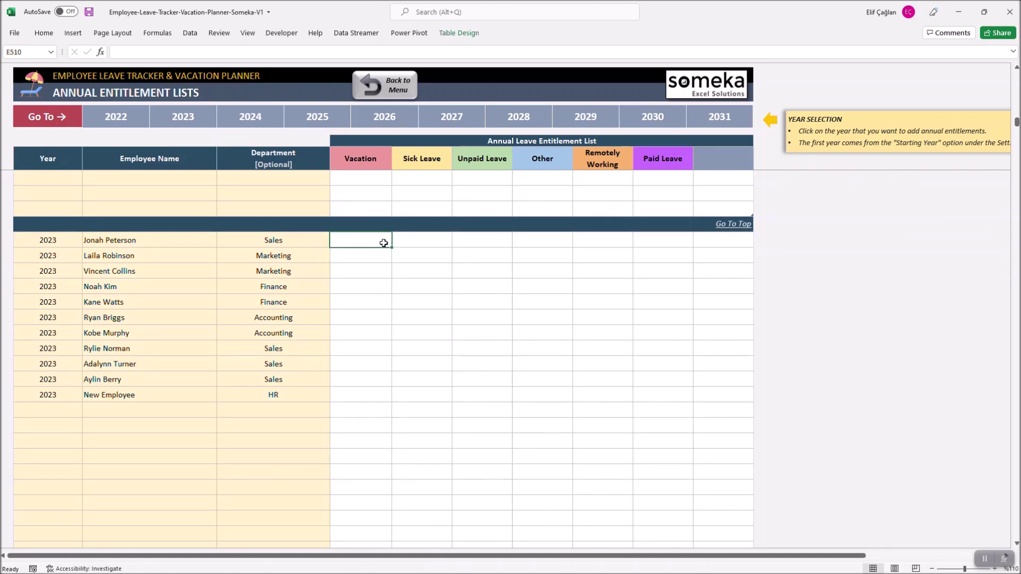
type("20")
key("Tab")
type("10")
key("Tab")
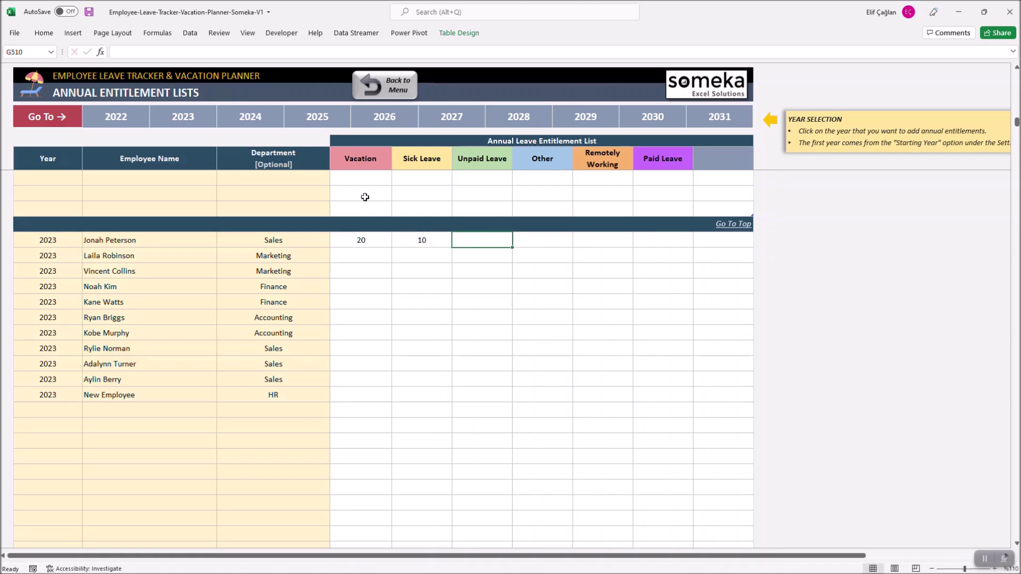
Step: Copy the 2022 entitlement values E9:I19 and paste them as values into the 2023 list
left_click(116, 116)
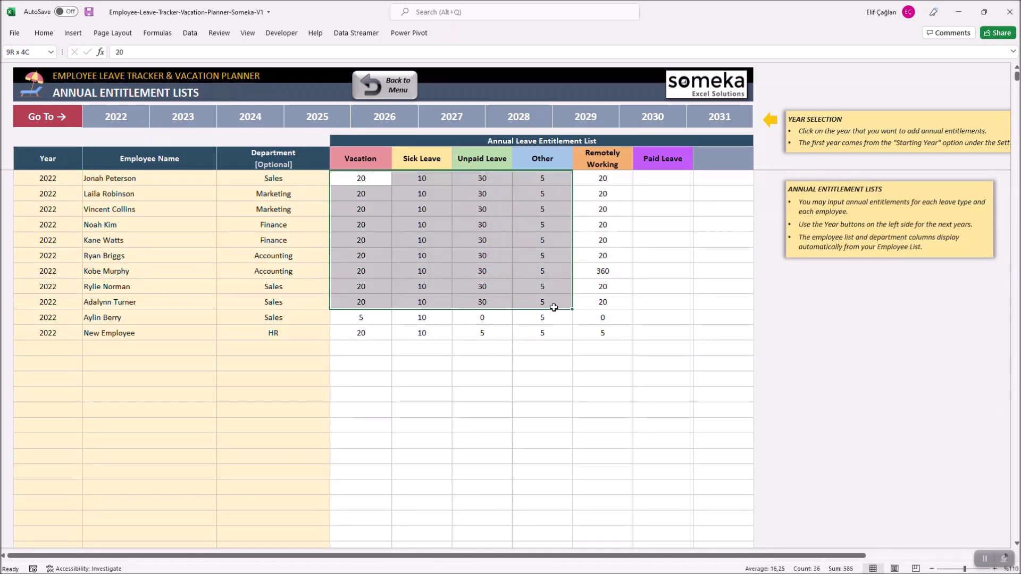
left_click_drag(365, 179, 604, 333)
key("ctrl+c")
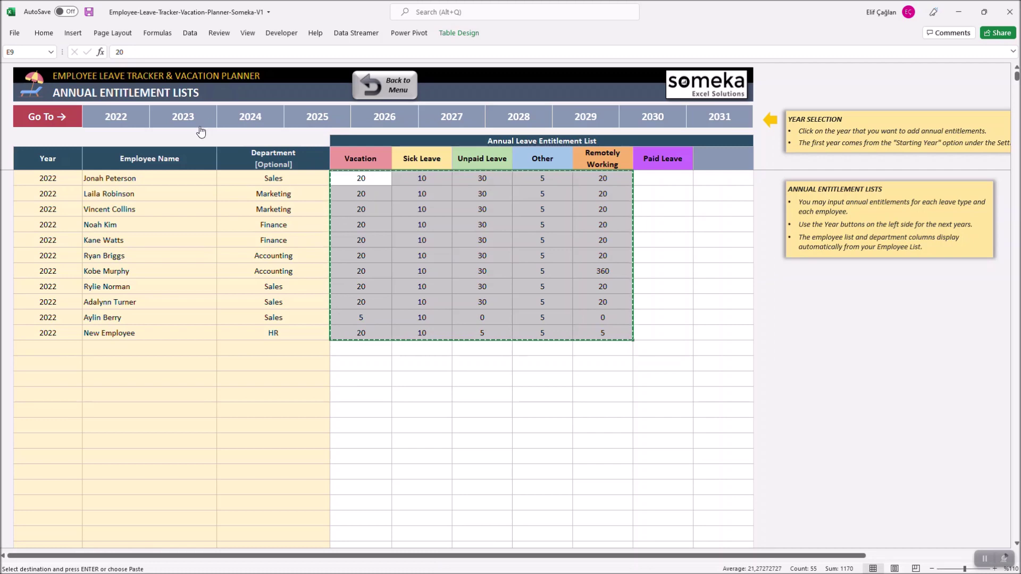
left_click(196, 120)
left_click(363, 241)
key("ctrl+alt+v")
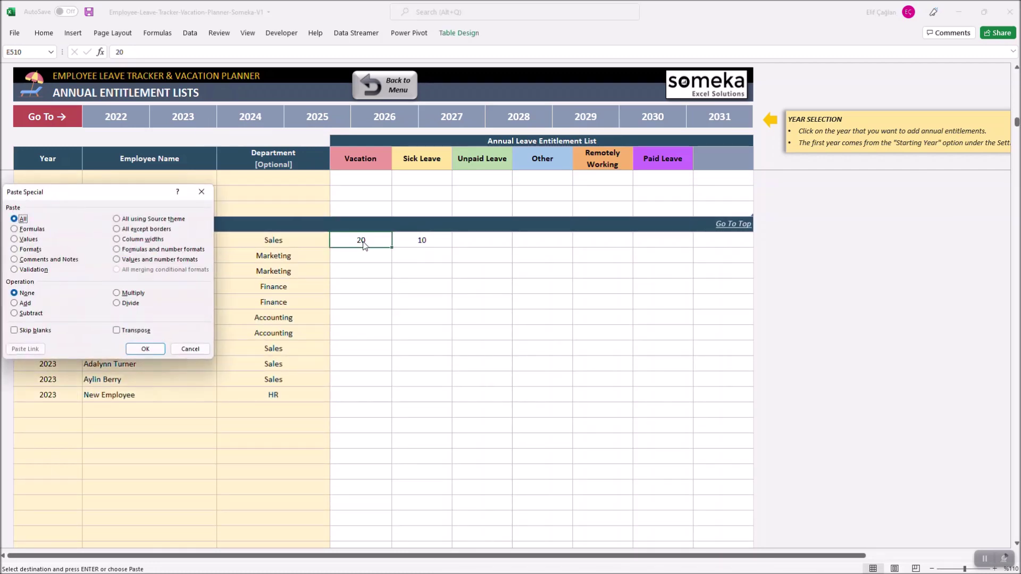
key("Down")
key("Down")
key("Return")
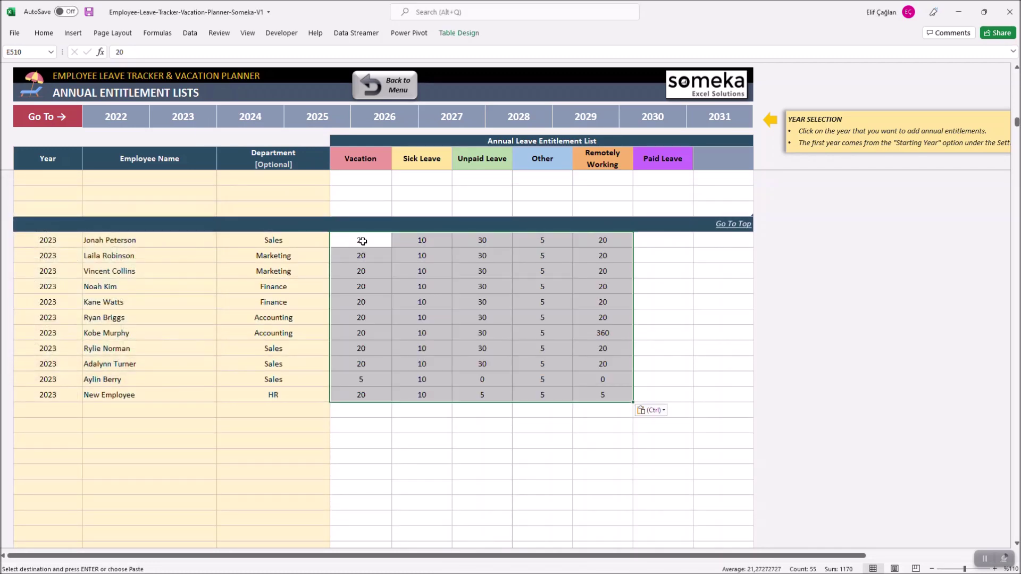
Step: Clear the selection, go back to the 2022 list and return to the dashboard
left_click(663, 395)
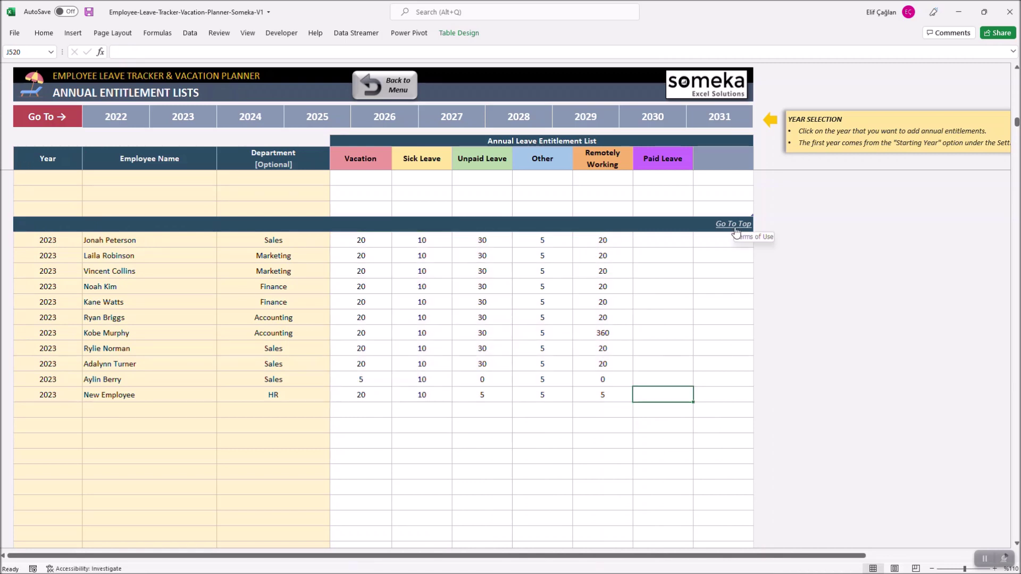
left_click(734, 227)
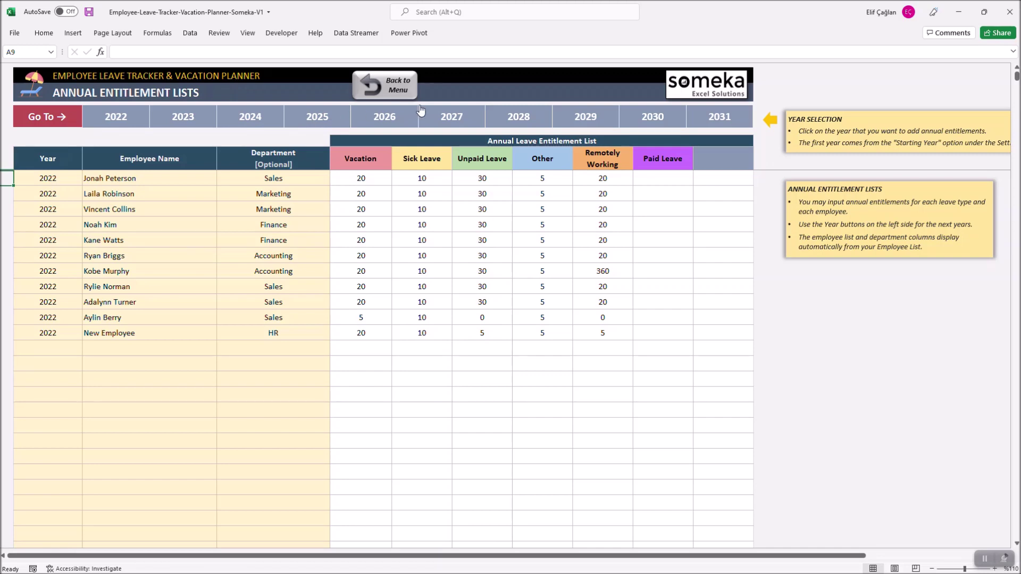
left_click(399, 86)
left_click(678, 300)
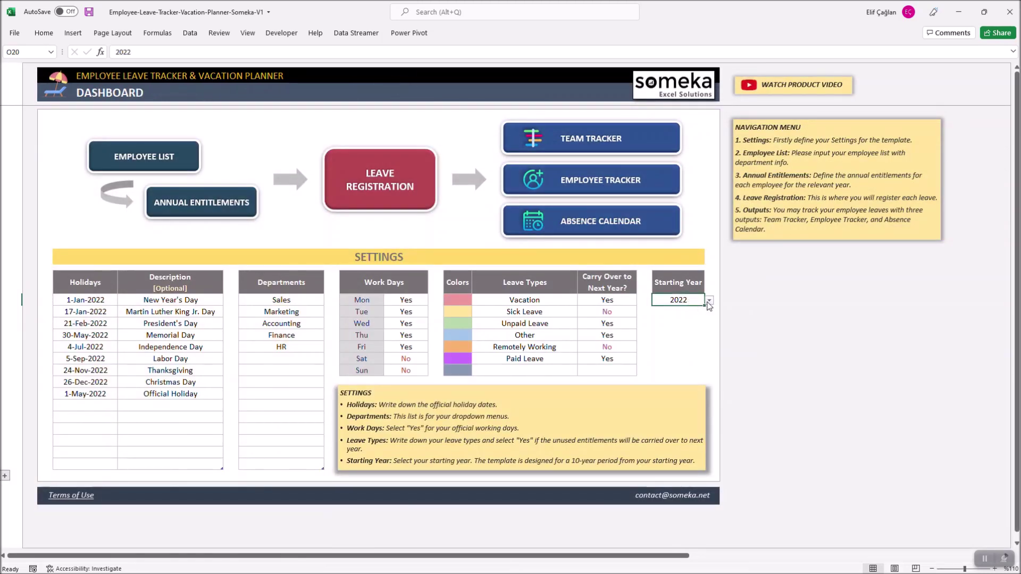
left_click(708, 300)
scroll(670, 335, "up", 2)
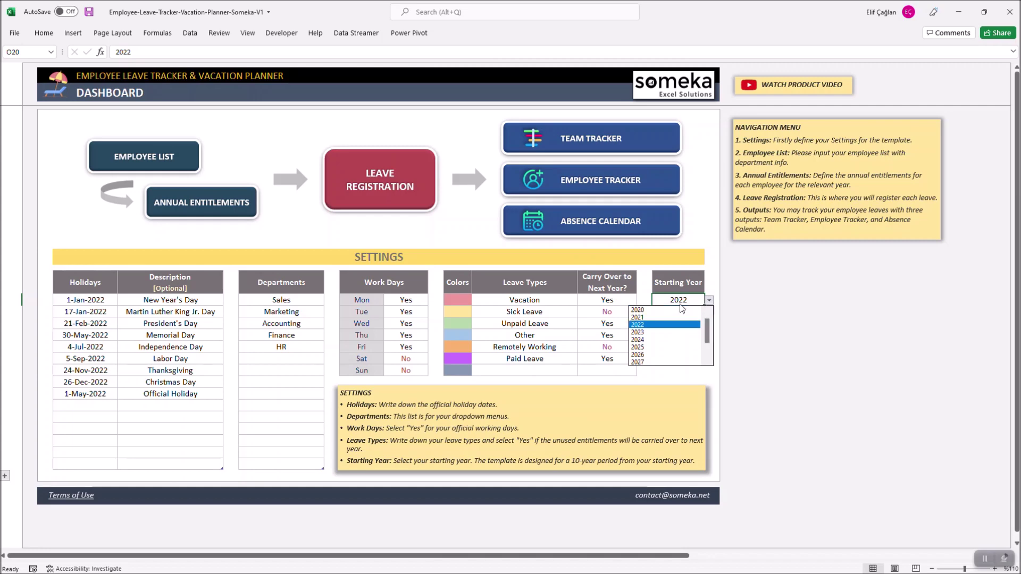
left_click(638, 310)
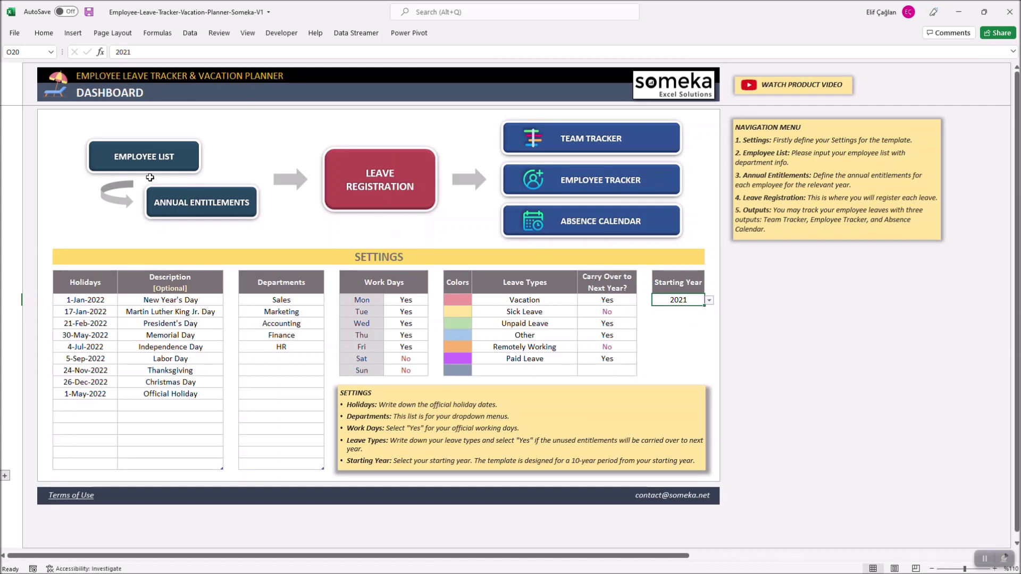
left_click(183, 207)
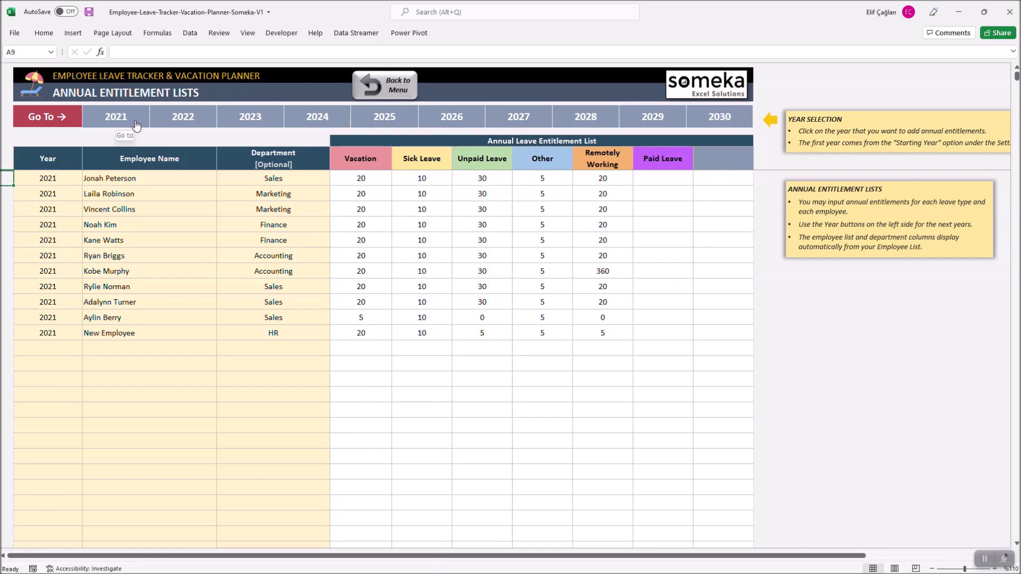
left_click(372, 87)
left_click(678, 298)
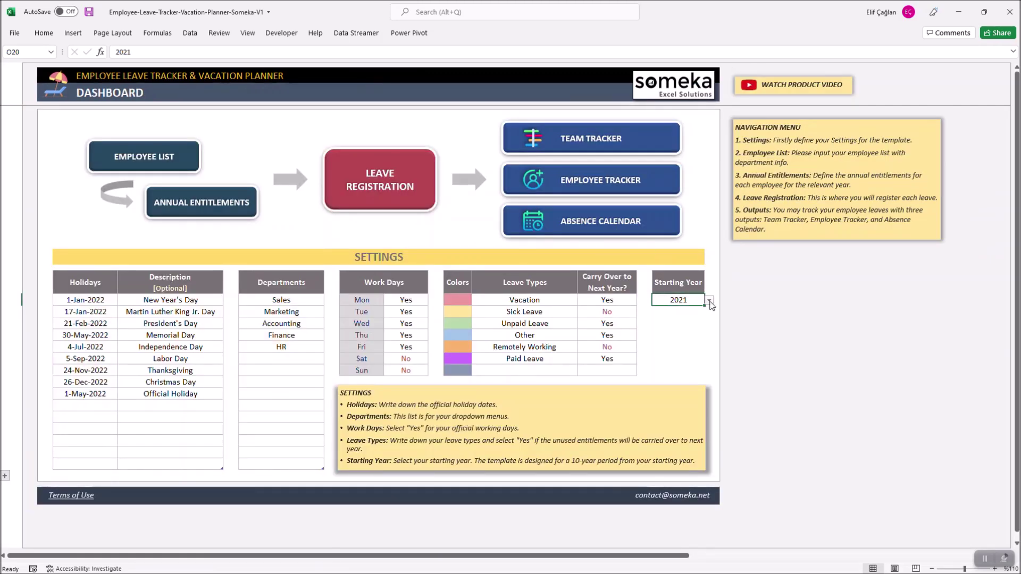
left_click(709, 300)
left_click(674, 319)
left_click(225, 206)
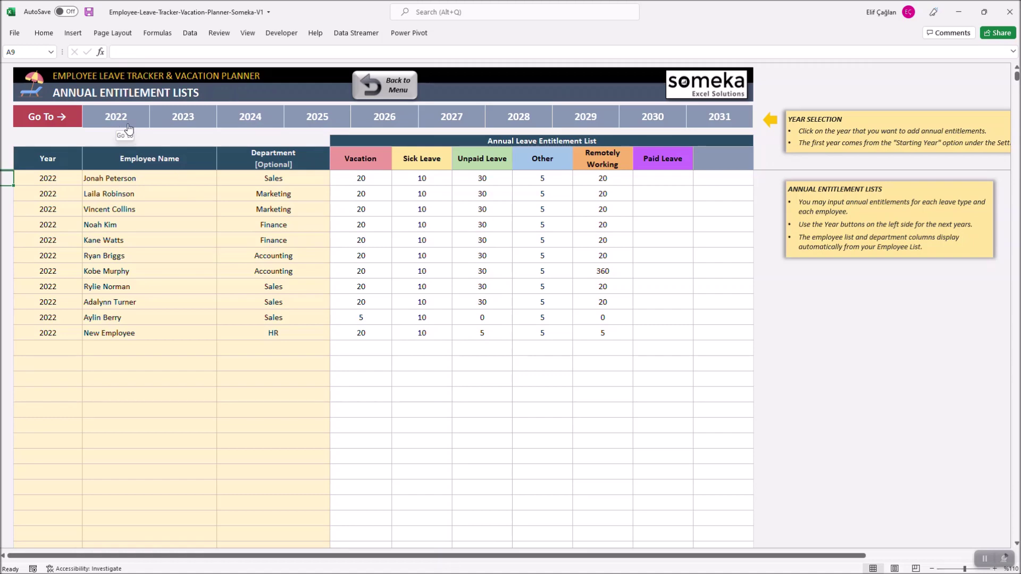
left_click(374, 86)
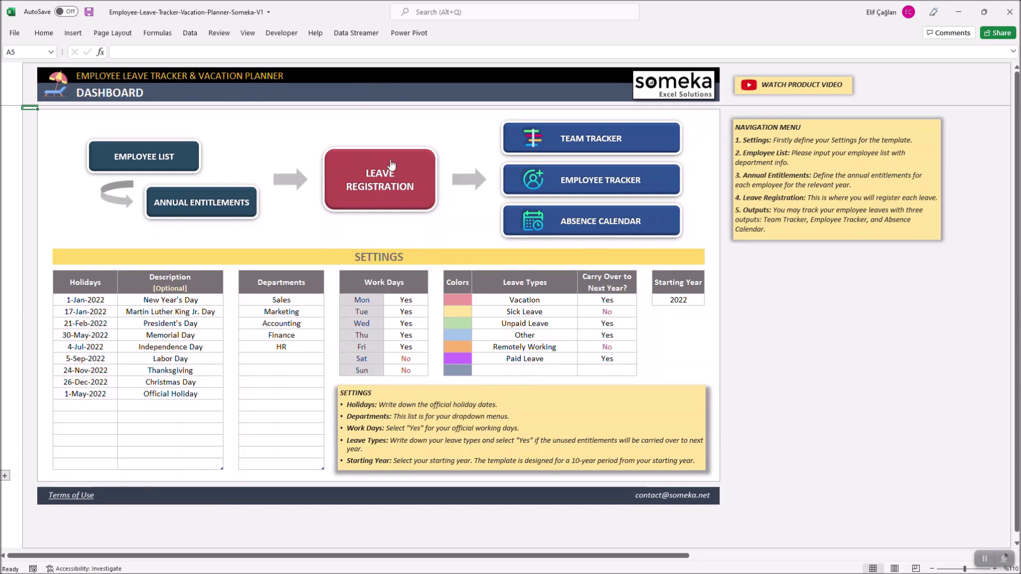
Step: Review the Employee Name, Leave Type, date, How Many Days and Next Working Day columns, then start a new leave row
left_click(385, 189)
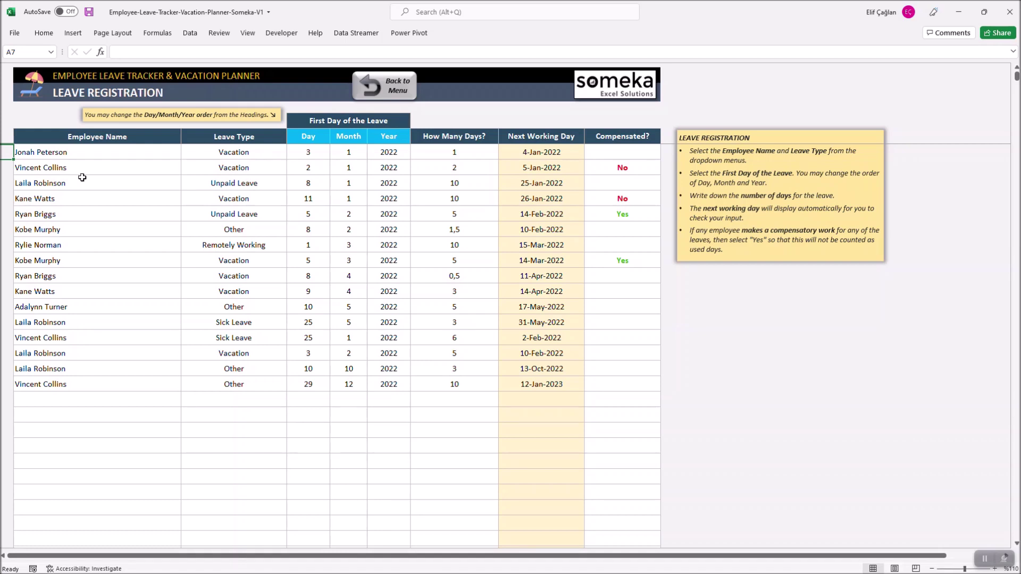
left_click(134, 135)
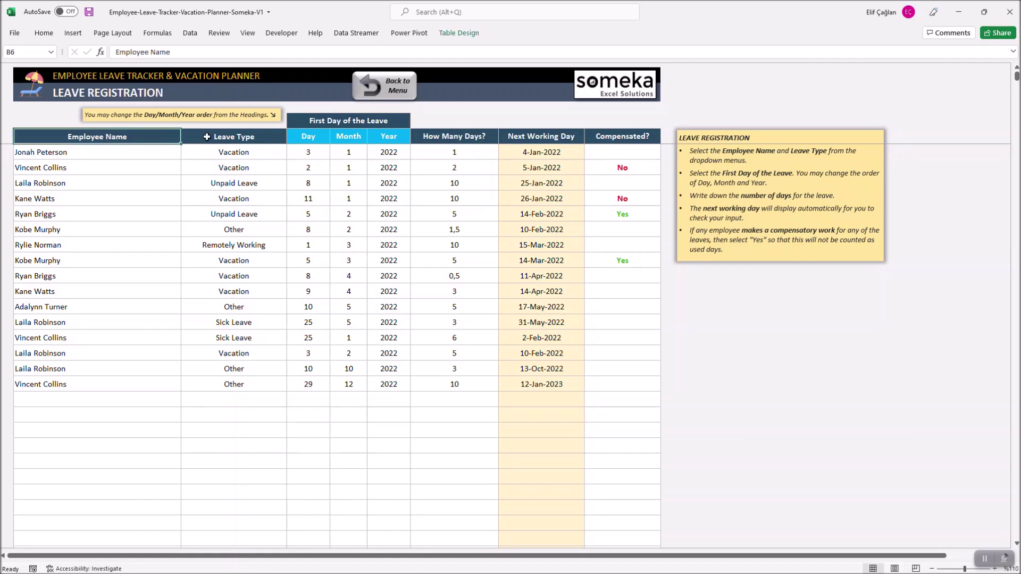
left_click(221, 136)
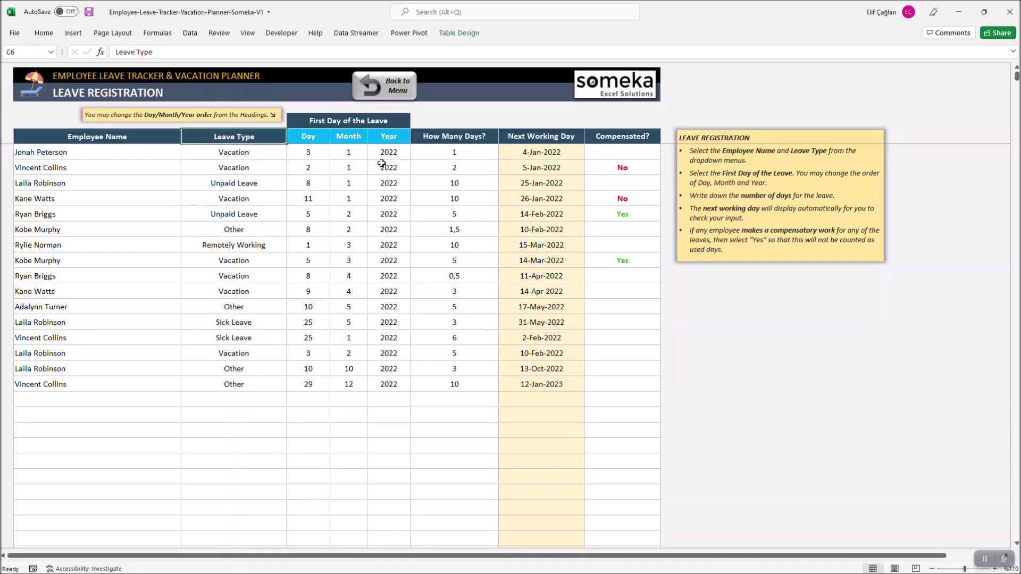
left_click_drag(307, 138, 392, 137)
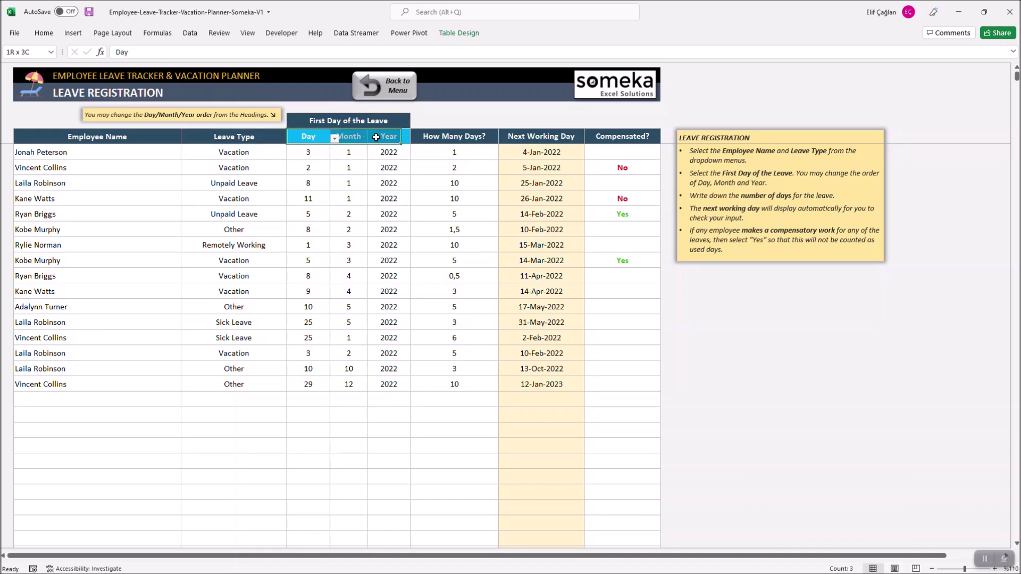
left_click(465, 137)
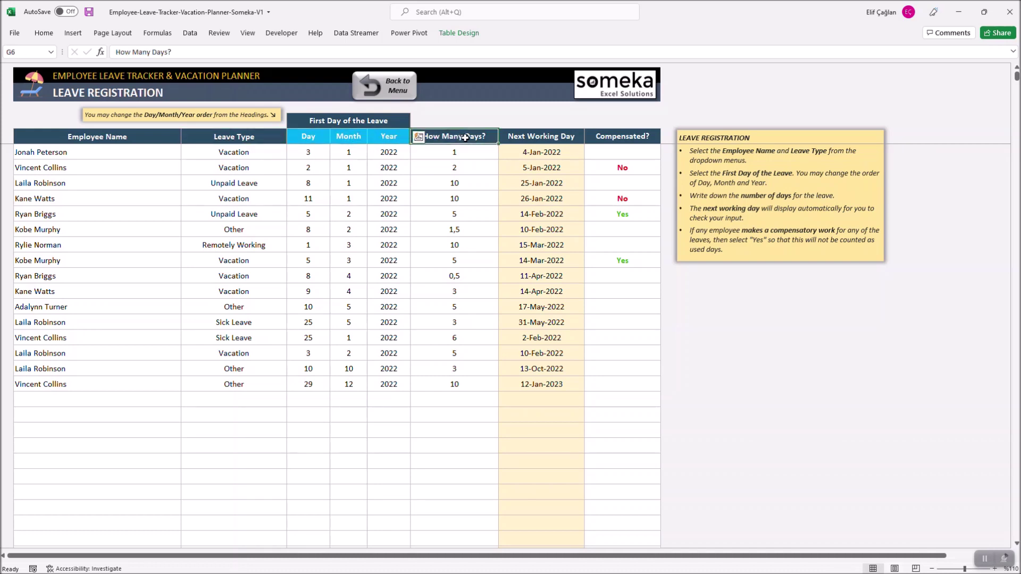
left_click(562, 138)
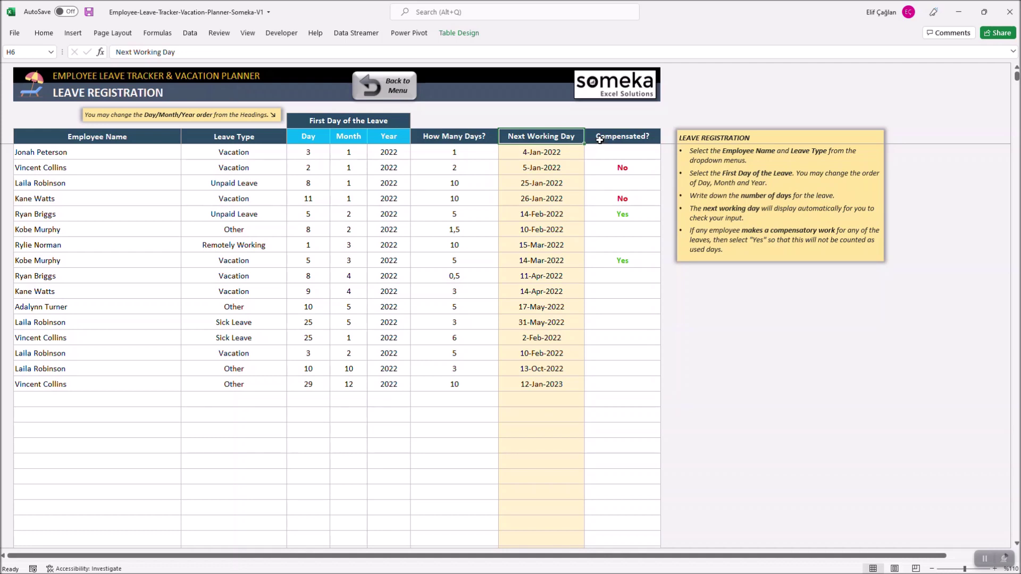
key("ctrl+Home")
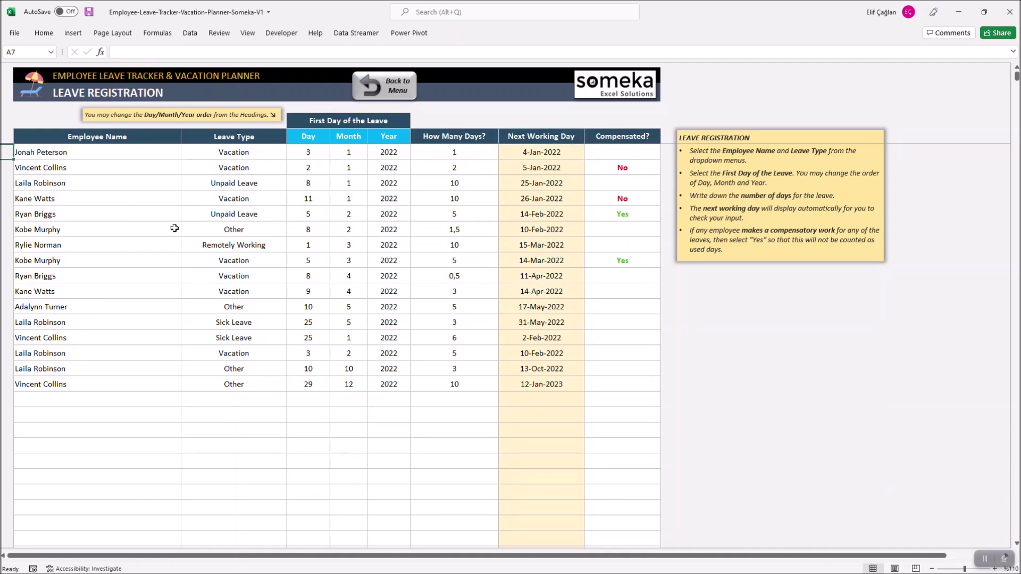
left_click(169, 401)
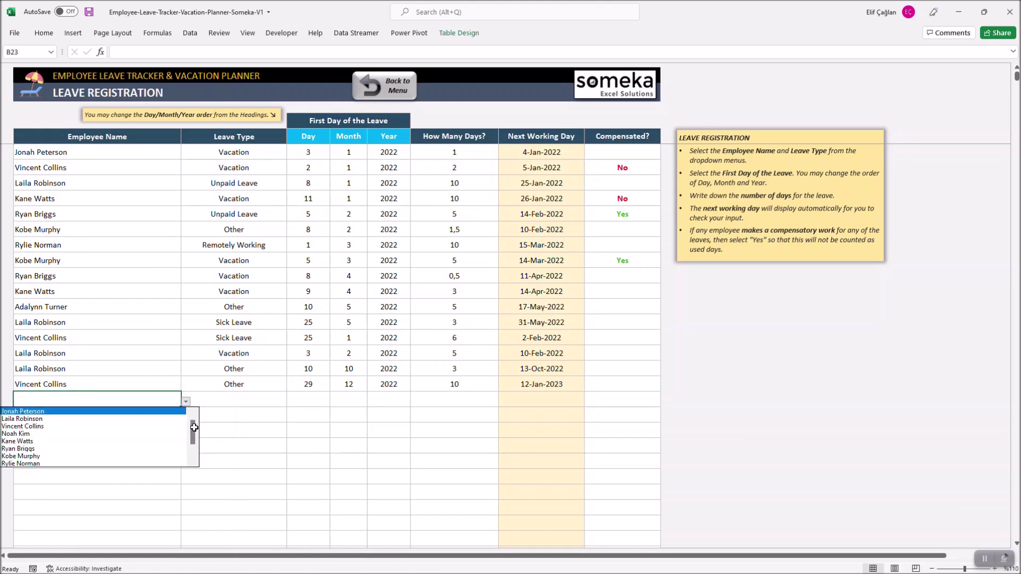
Step: Choose New Employee and Vacation for the new leave row 23
left_click_drag(194, 428, 194, 449)
left_click(175, 462)
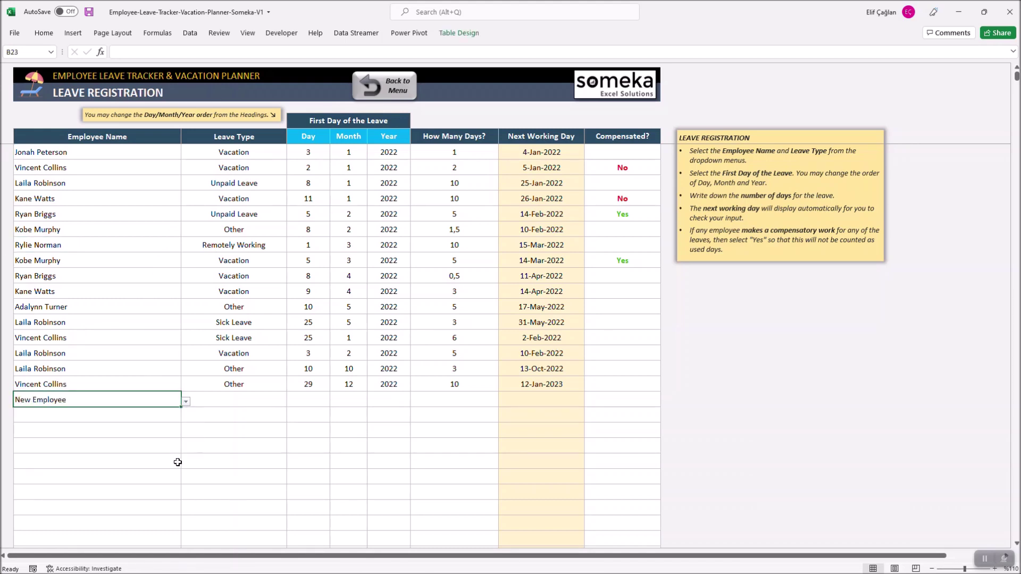
left_click(259, 405)
left_click(279, 413)
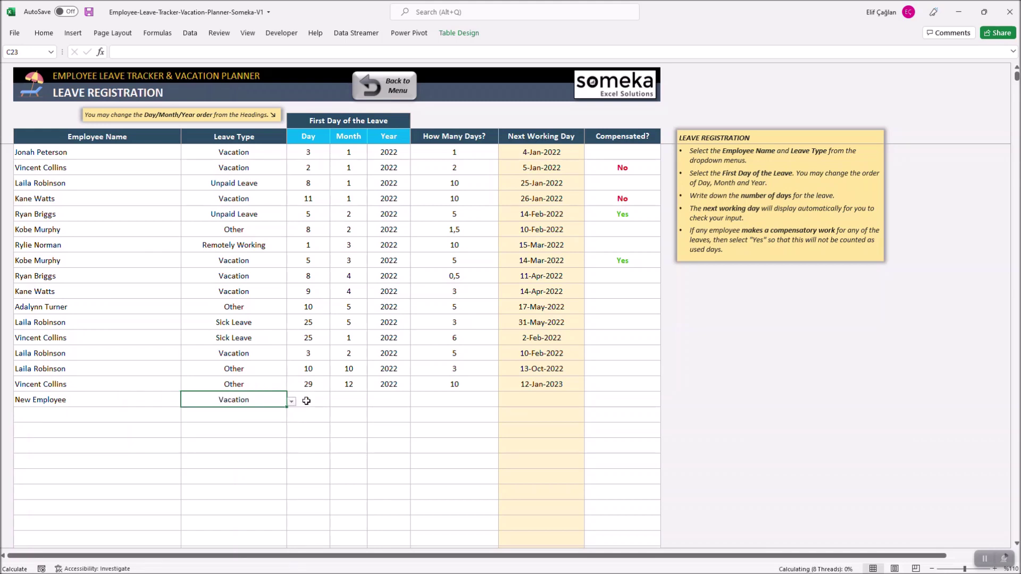
left_click(307, 402)
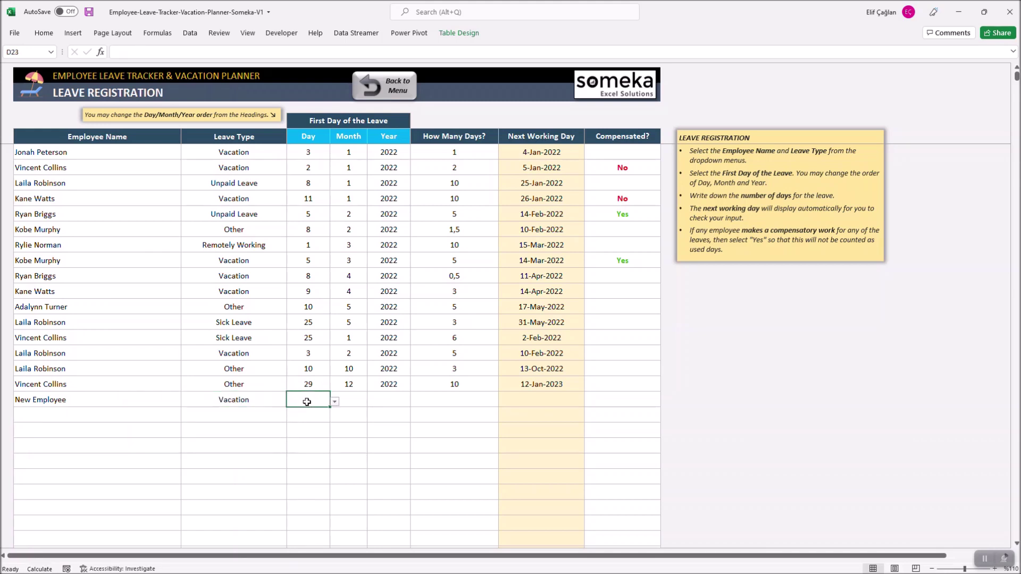
type("3")
Step: Enter start date 3/2/2022, length 5 days and Compensated Yes for the leave
key("Tab")
type("2")
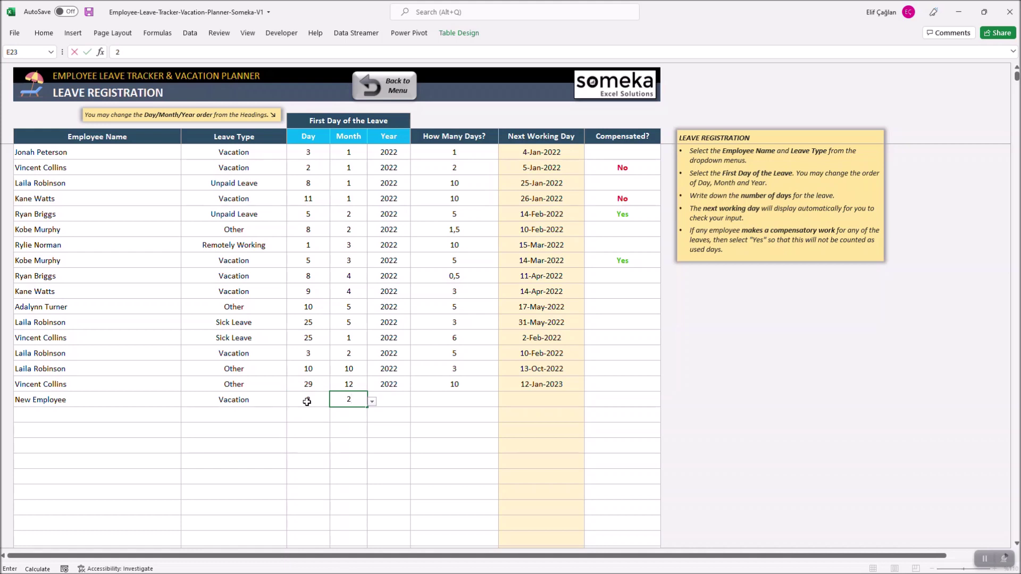
key("Tab")
type("202")
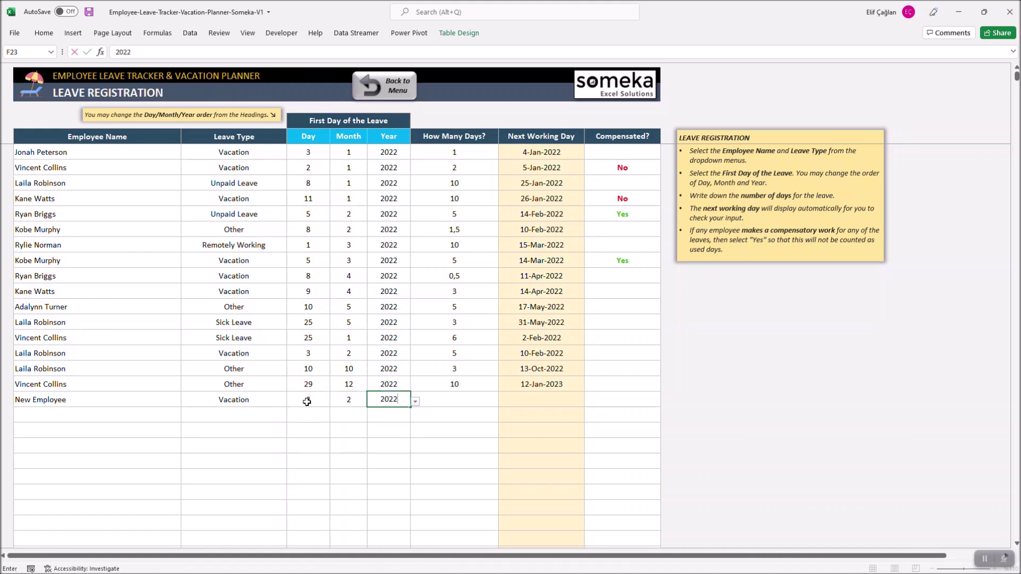
key("Tab")
type("5")
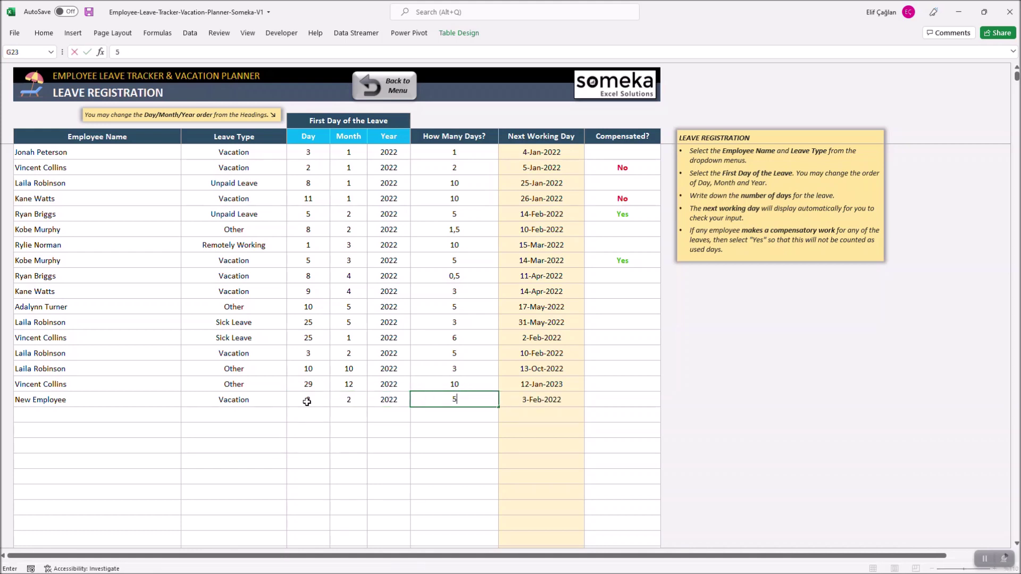
key("Tab")
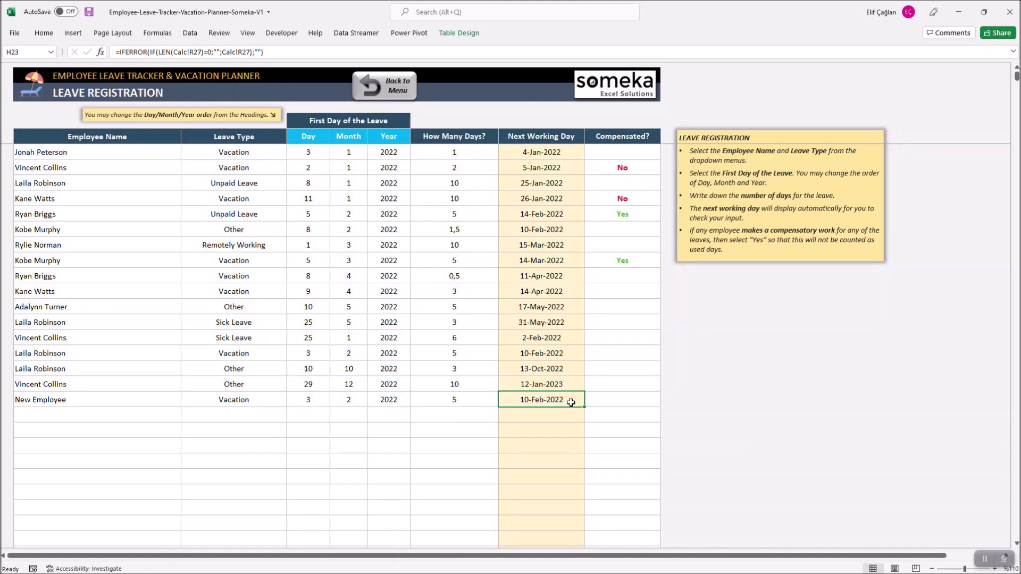
key("Tab")
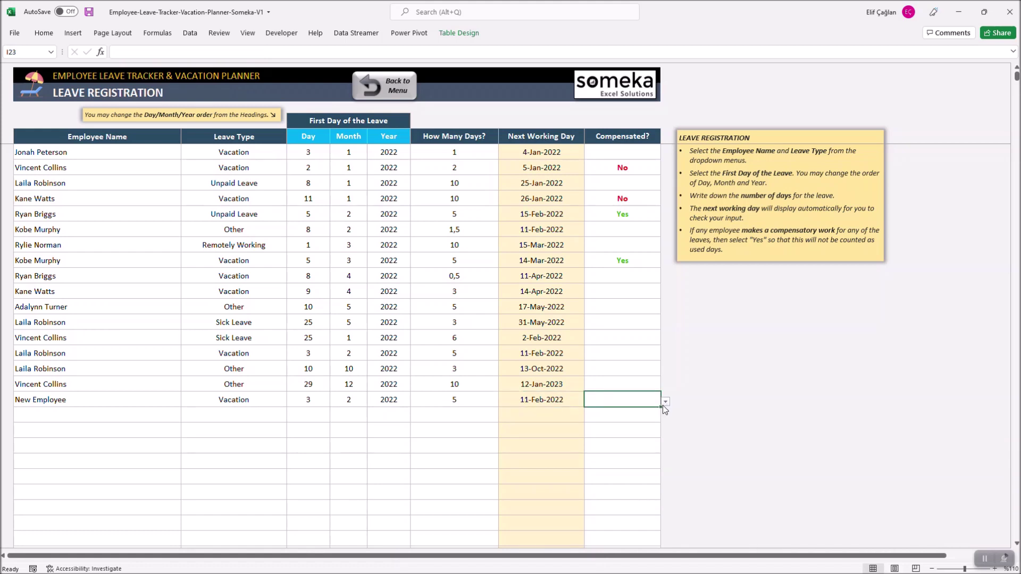
left_click(666, 403)
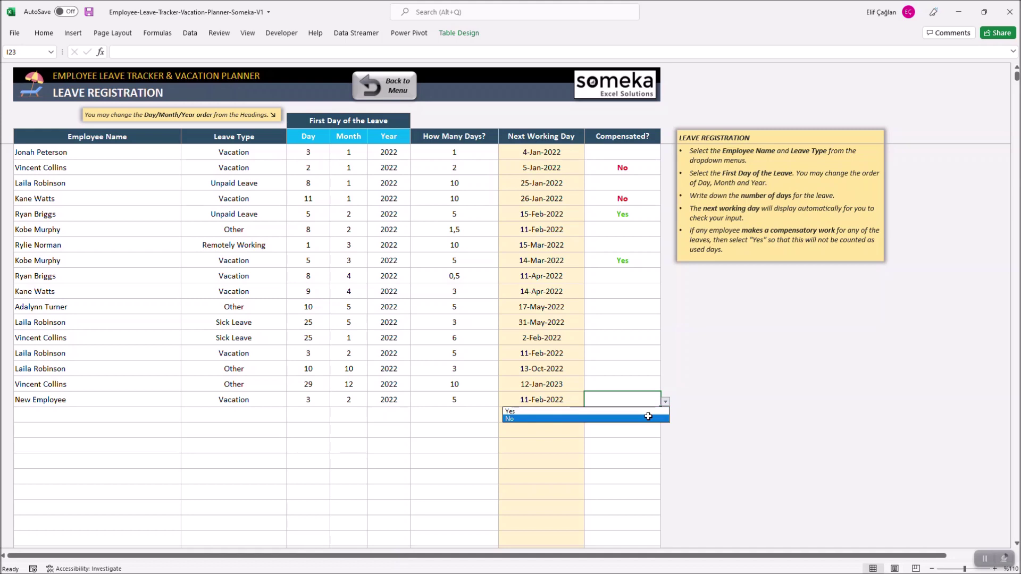
left_click(647, 413)
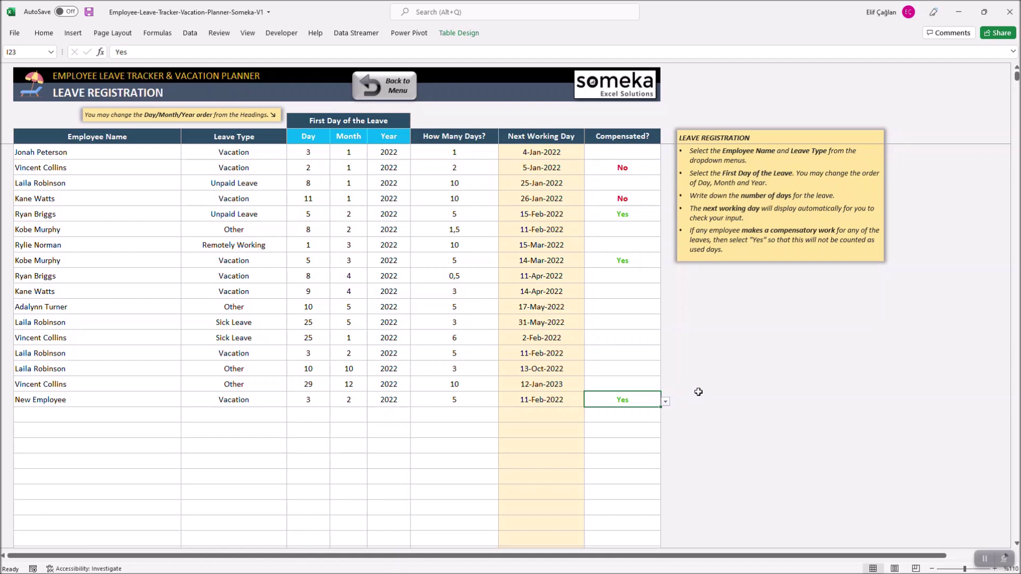
key("ctrl+Home")
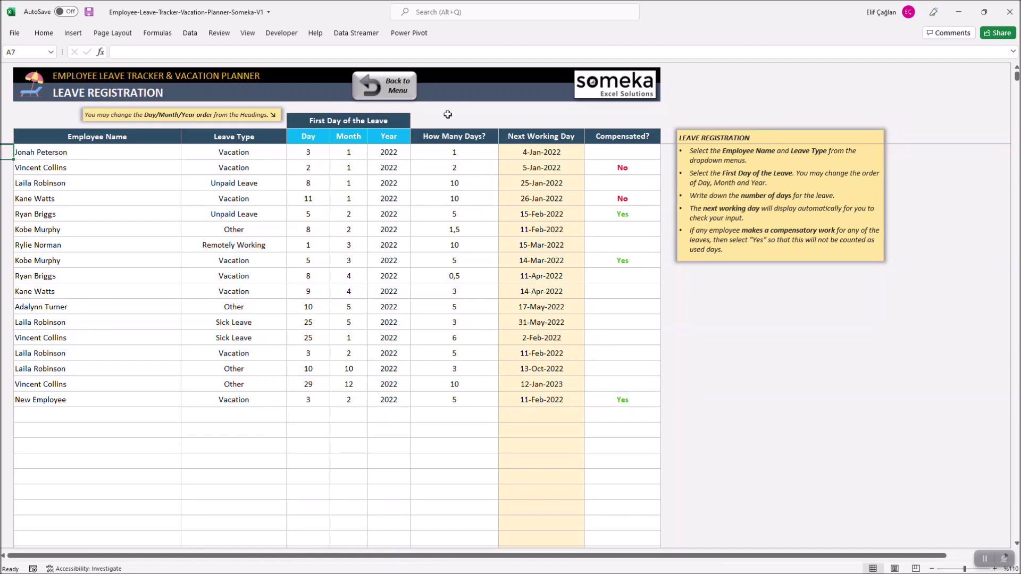
Step: On the Team Tracker, switch the year to 2023 and back to 2022
left_click(391, 96)
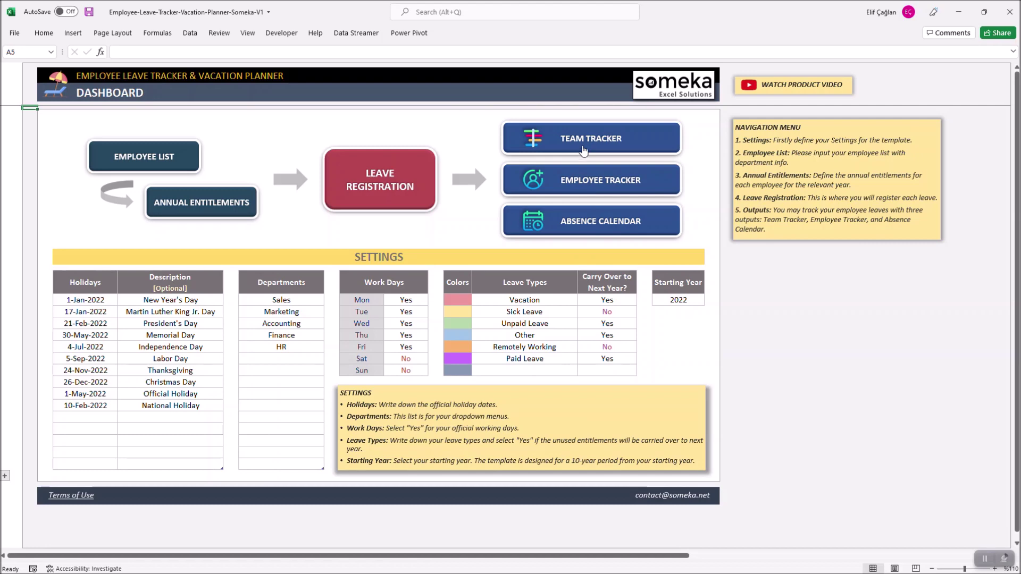
left_click(583, 152)
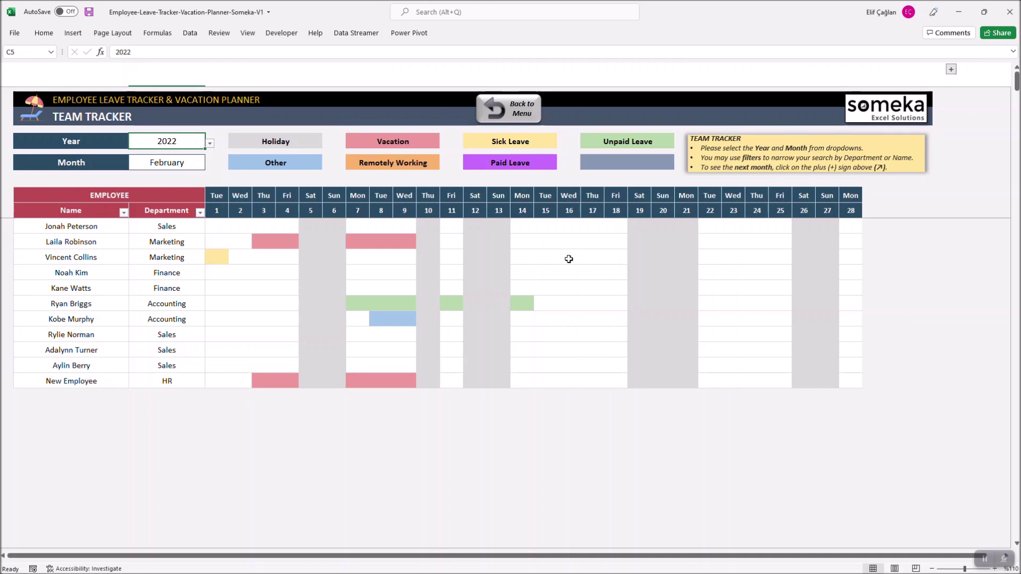
left_click(210, 143)
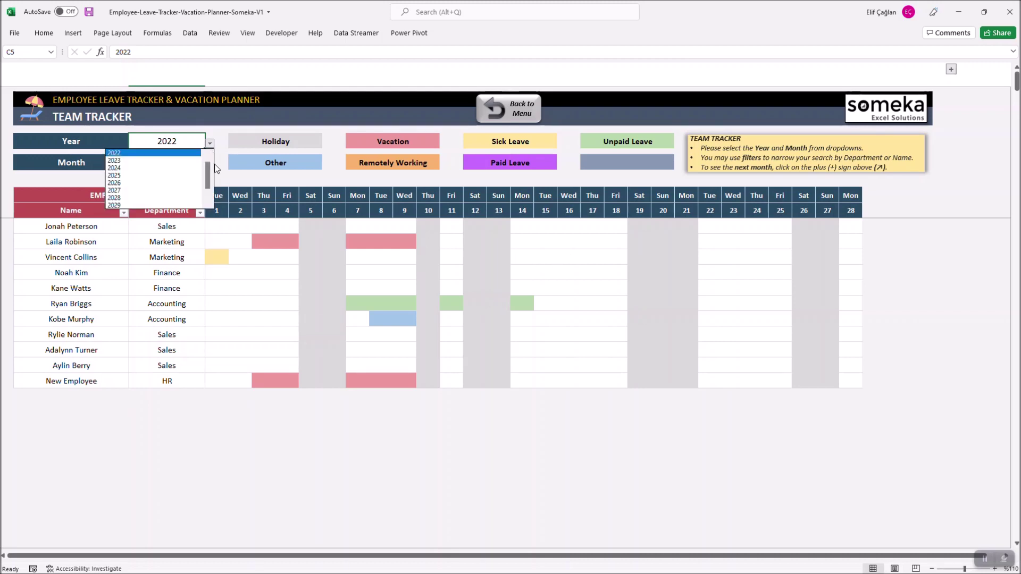
left_click(190, 157)
left_click(210, 145)
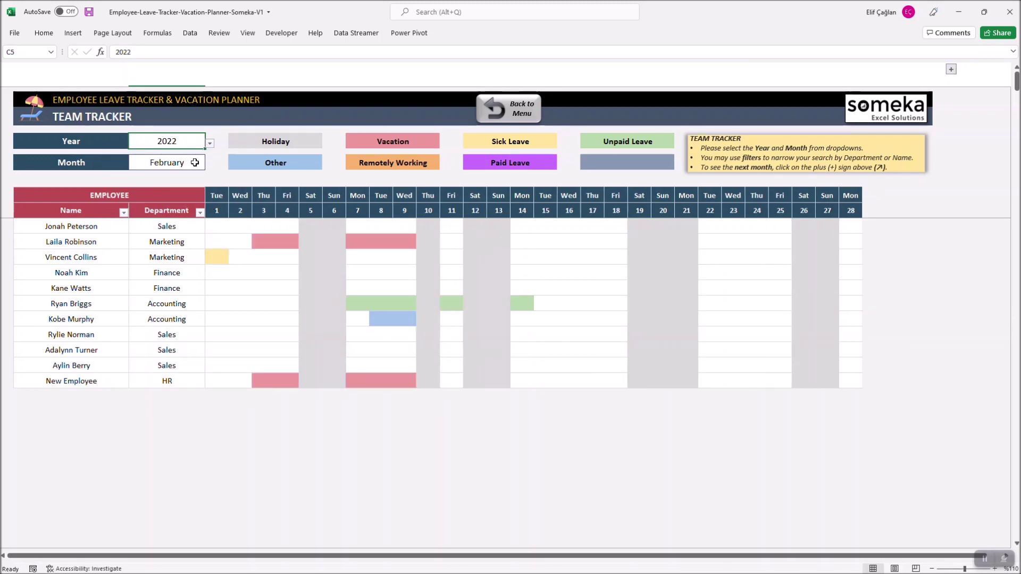
Step: Browse January, February and March, then settle the tracker on February 2022
left_click(167, 162)
left_click(210, 166)
left_click(209, 165)
left_click(193, 182)
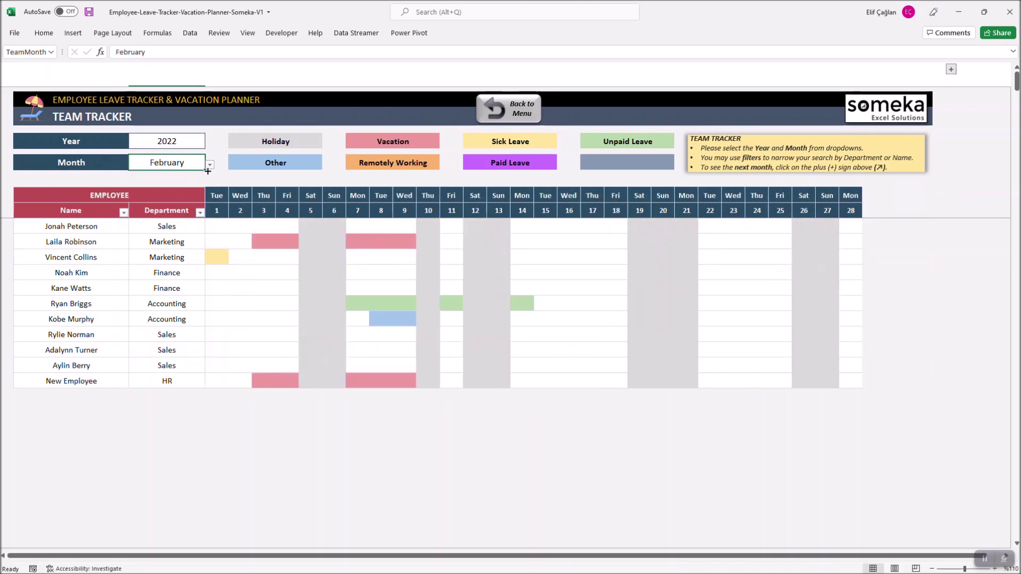
left_click(210, 165)
left_click(184, 182)
left_click(210, 165)
scroll(192, 180, "up", 1)
left_click(189, 180)
Step: Rename the Other leave type to Training on the dashboard and reopen the Team Tracker legend
left_click(522, 112)
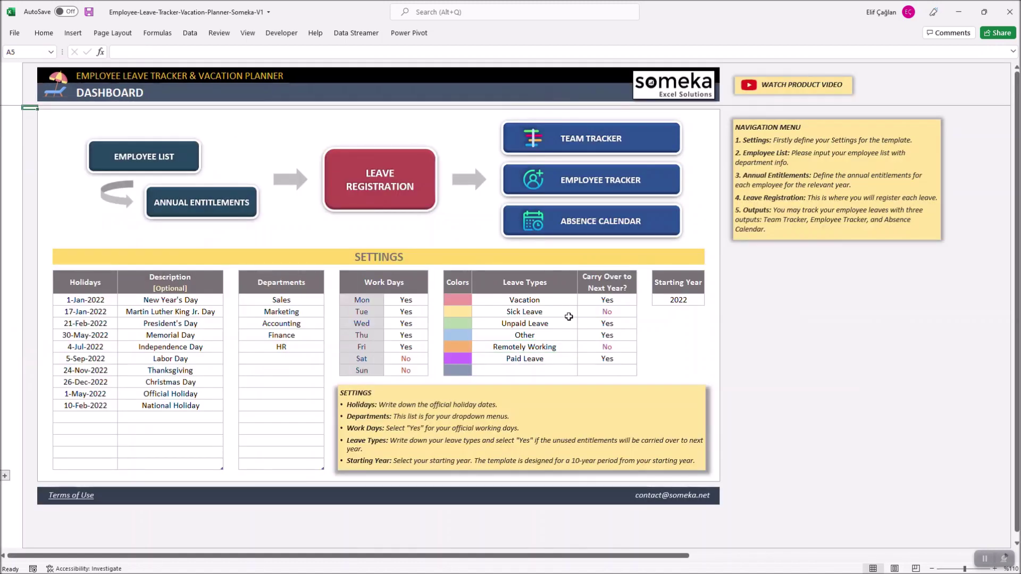
left_click(546, 303)
left_click(547, 363)
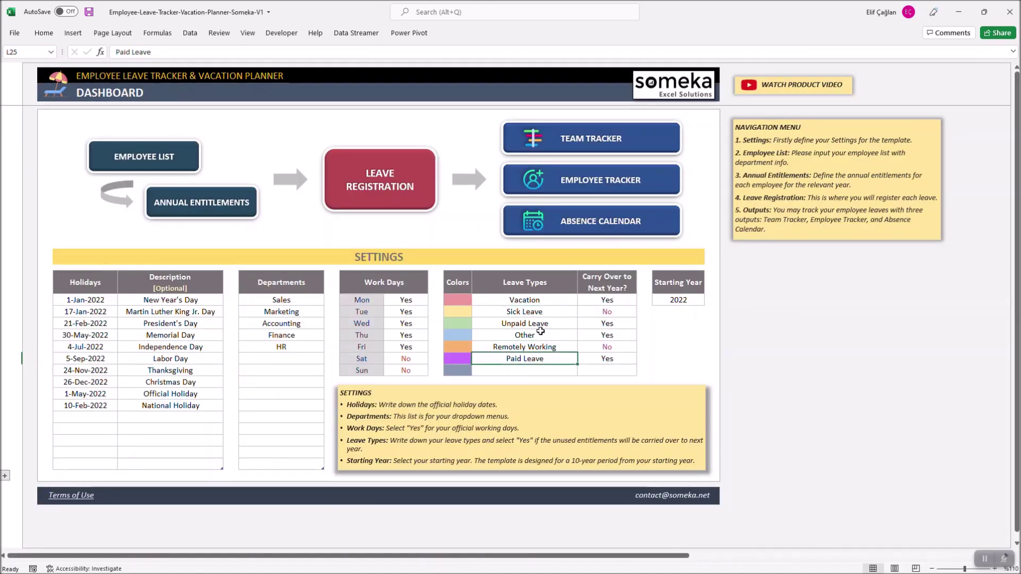
left_click(543, 335)
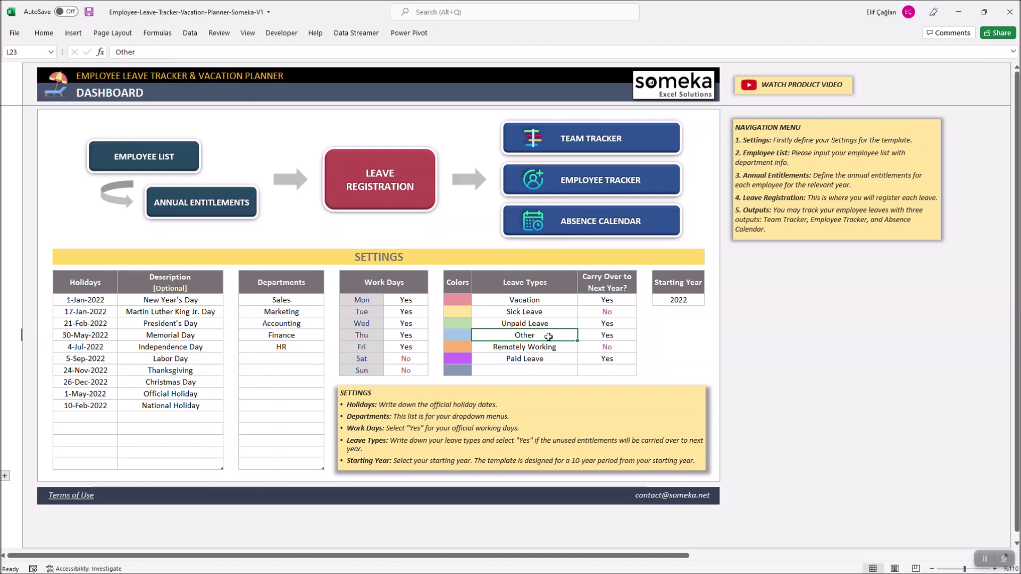
type("Tra")
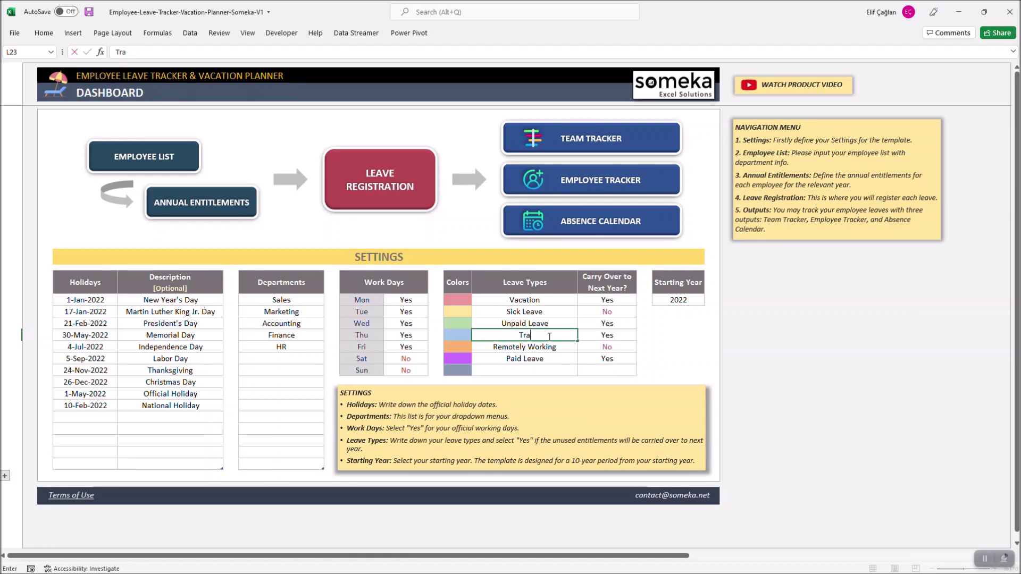
type("ining")
key("Tab")
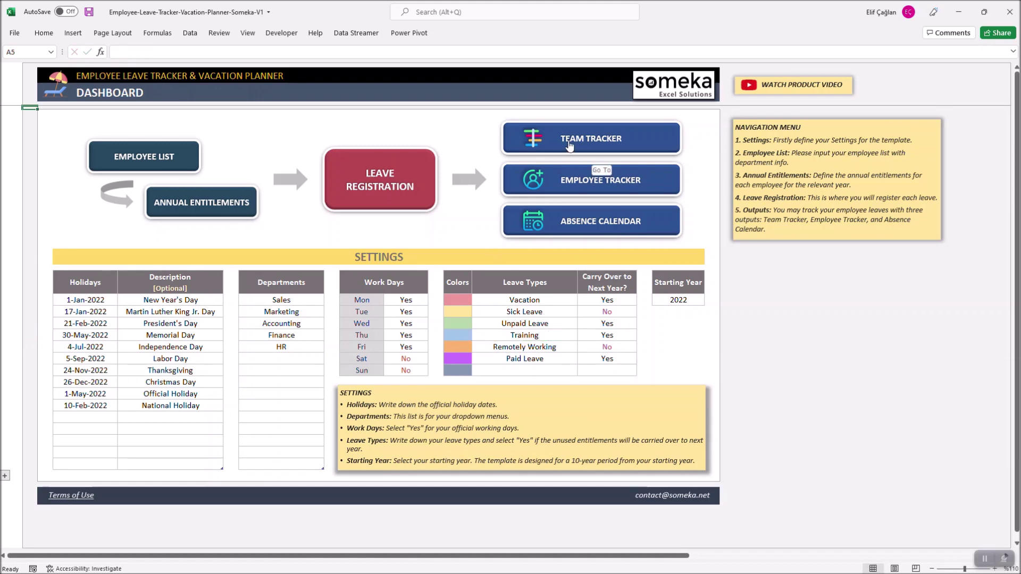
left_click(576, 142)
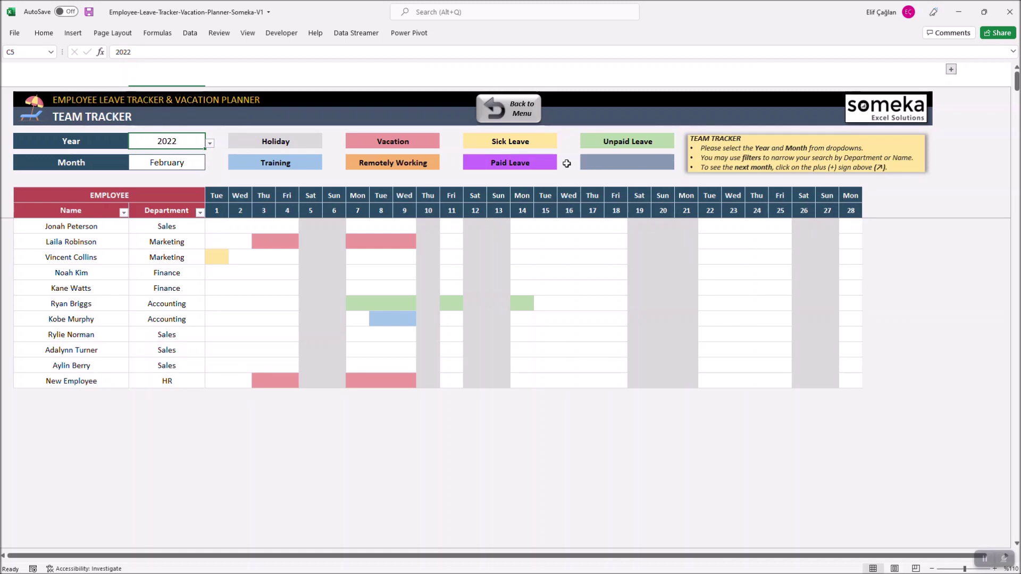
Step: Set Friday's Work Days setting to No on the dashboard
left_click(517, 114)
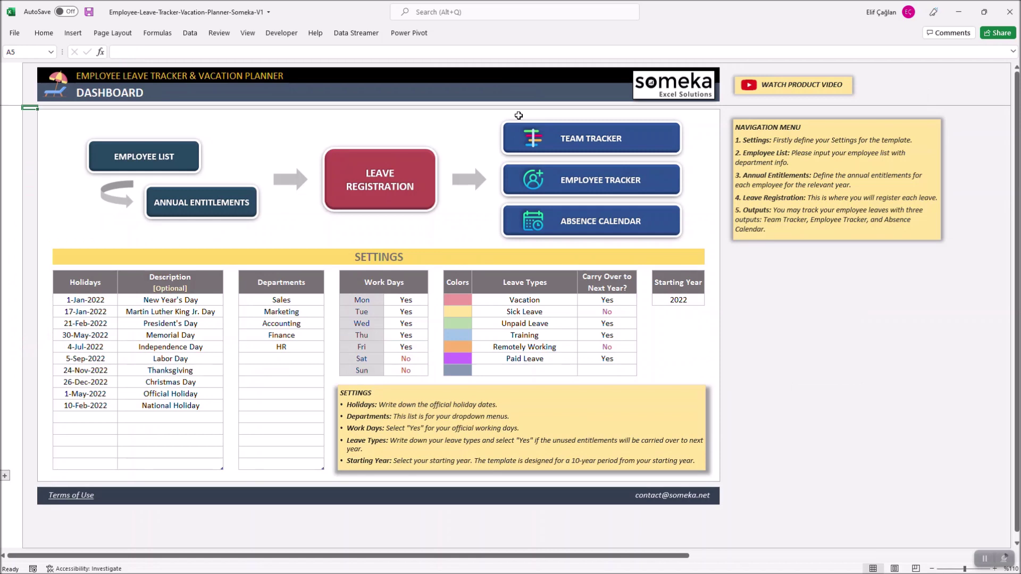
left_click(419, 348)
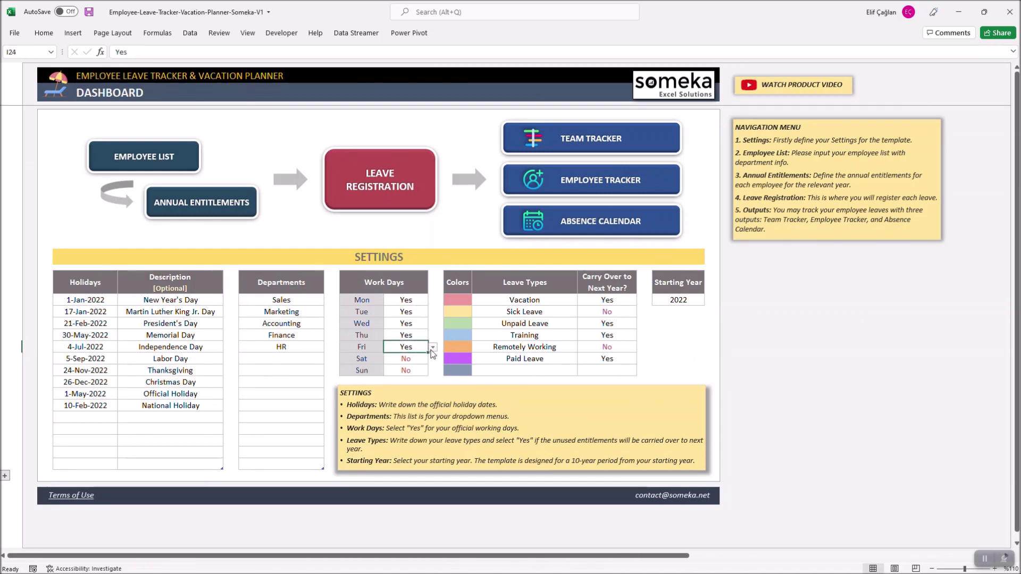
left_click(419, 359)
left_click(432, 348)
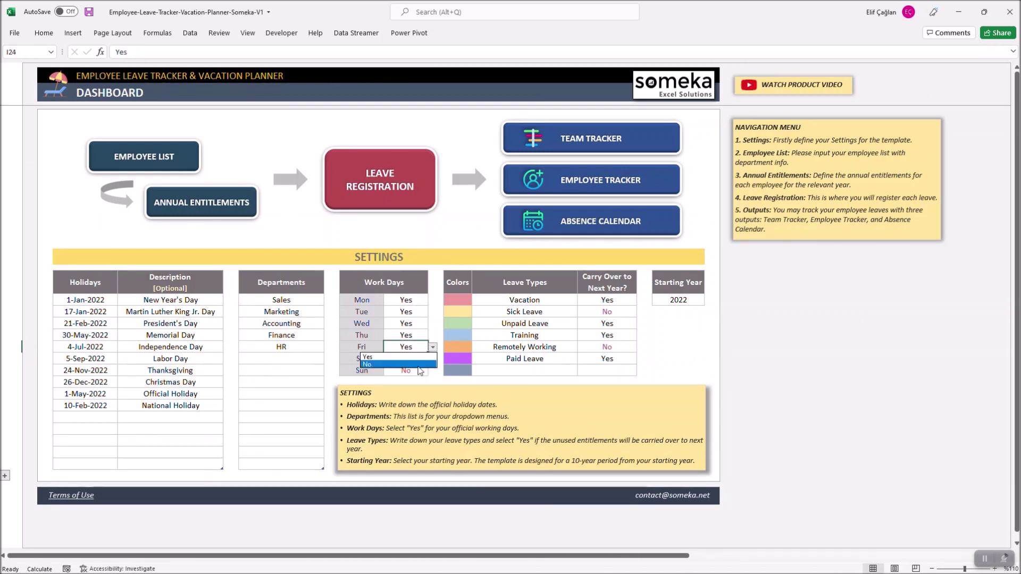
left_click(423, 365)
Step: Set Saturday and Sunday to Yes and view the greyed Fridays on the Team Tracker
left_click(424, 360)
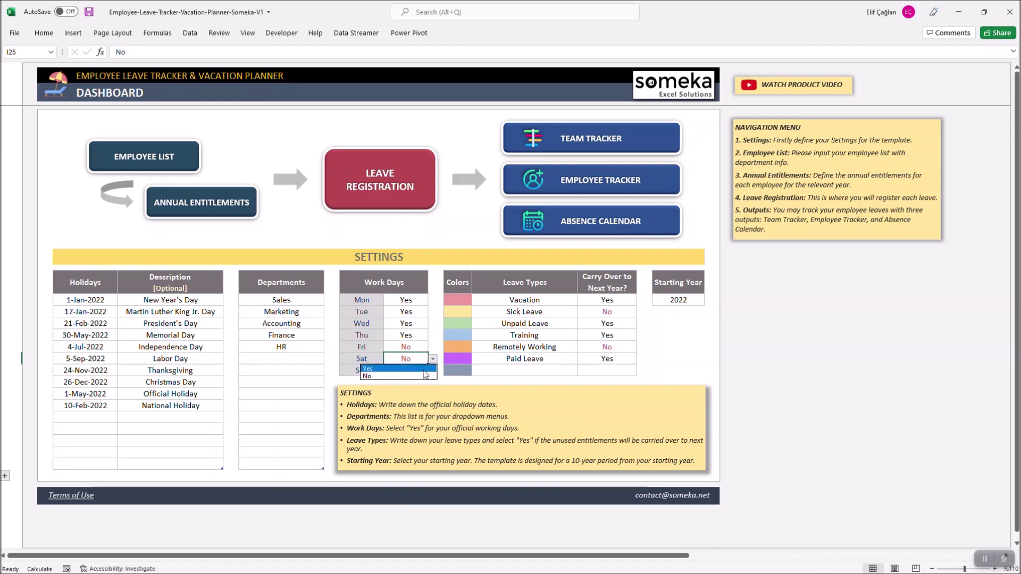
left_click(425, 369)
left_click(422, 371)
left_click(423, 382)
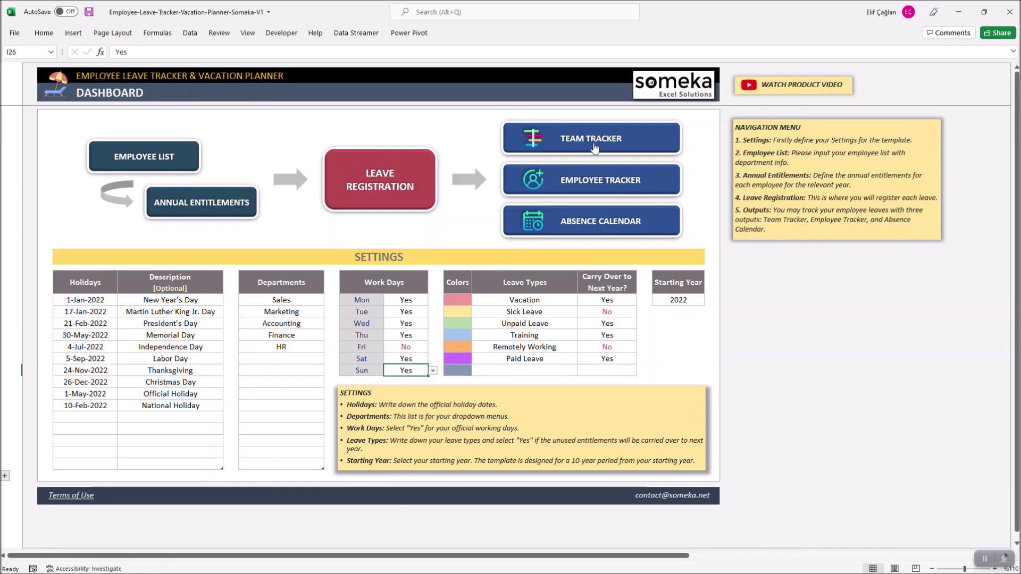
left_click(595, 142)
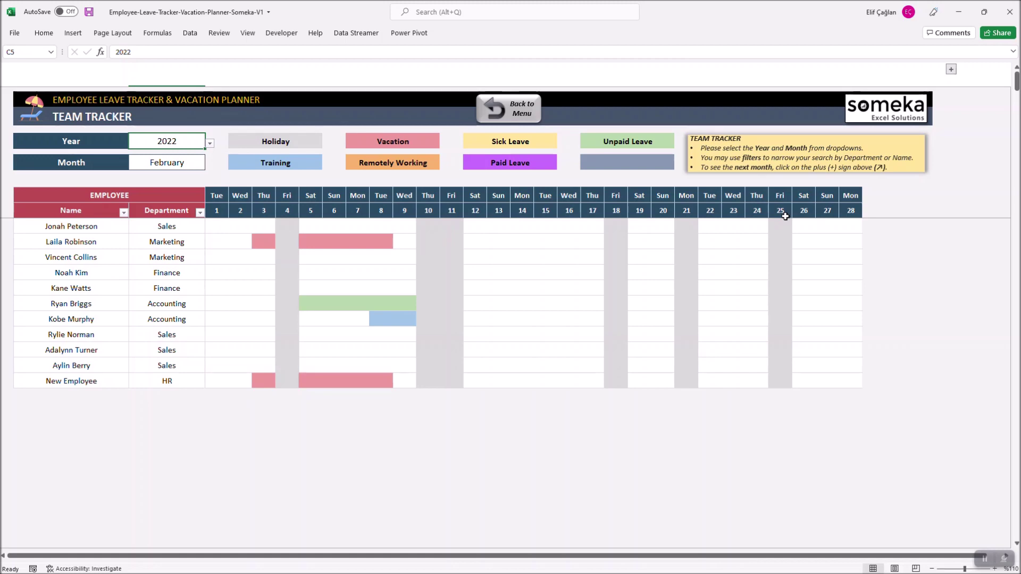
Step: Expand the next-month view, set the Team Tracker month to January 2022, collapse it and go back to the menu
left_click(952, 70)
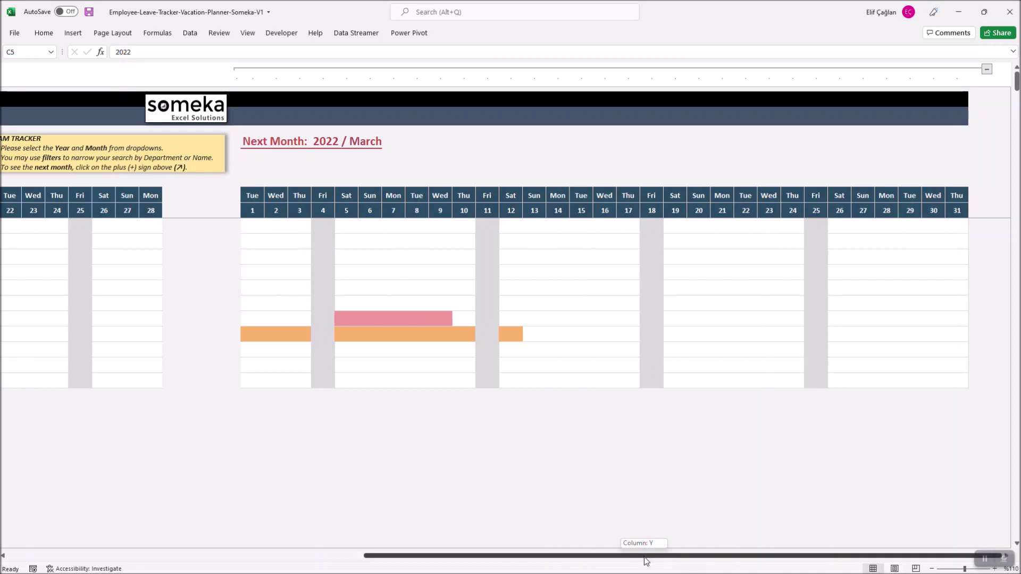
left_click_drag(644, 557, 303, 556)
left_click(180, 164)
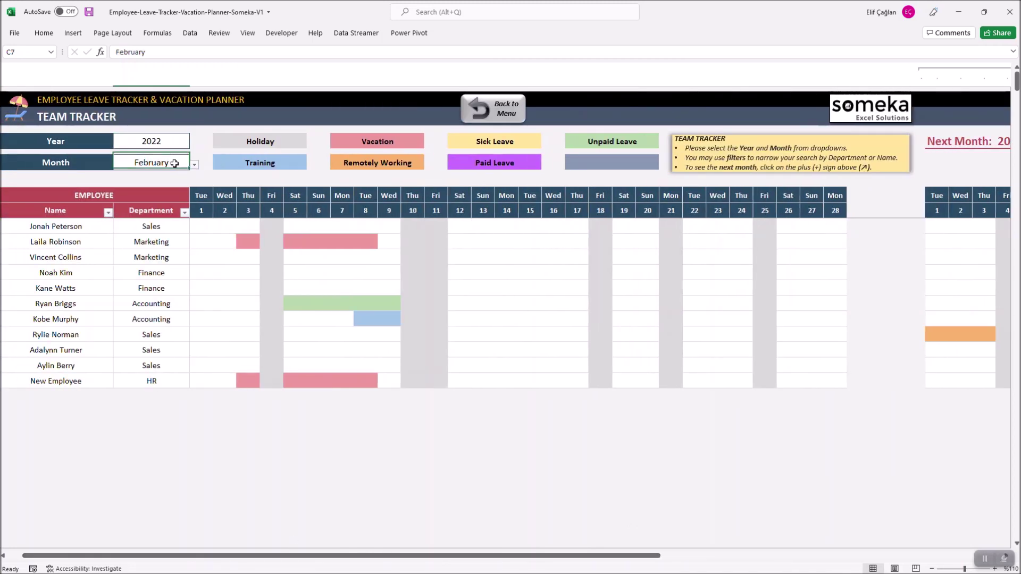
left_click(194, 165)
scroll(182, 184, "up", 1)
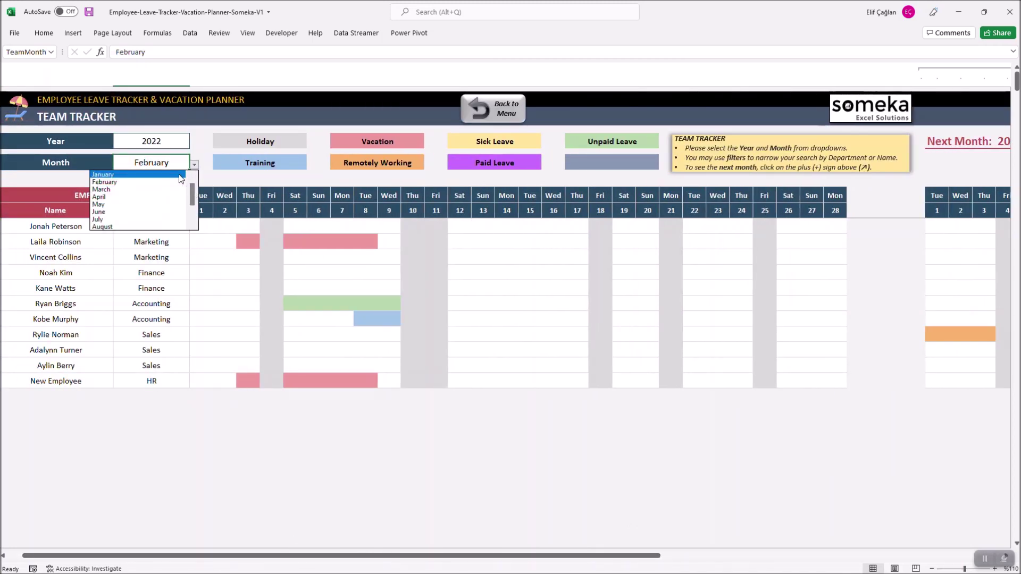
left_click(183, 175)
left_click_drag(648, 556, 977, 527)
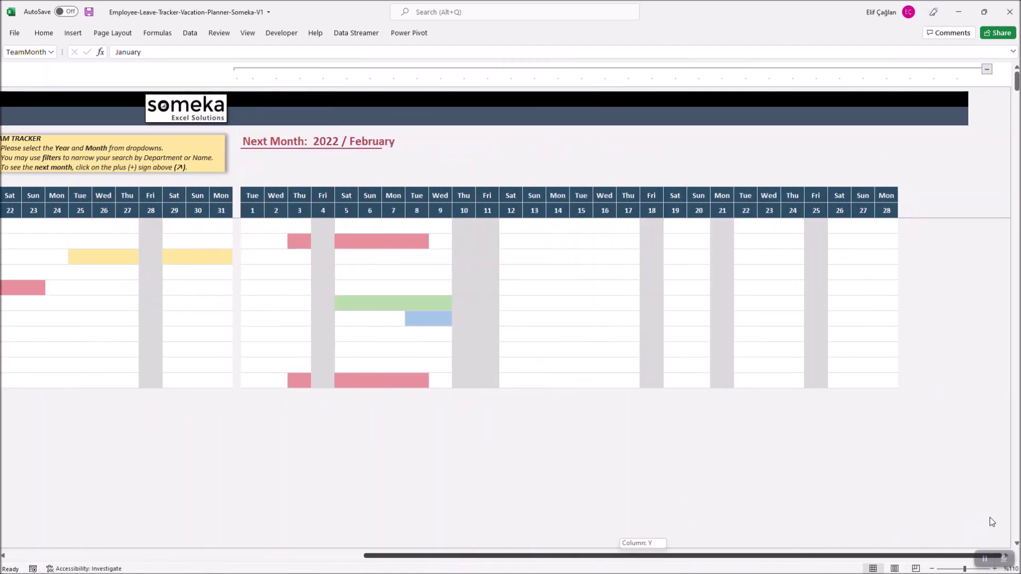
mouse_move(974, 527)
left_mouse_down()
mouse_move(877, 524)
mouse_move(967, 556)
left_mouse_up()
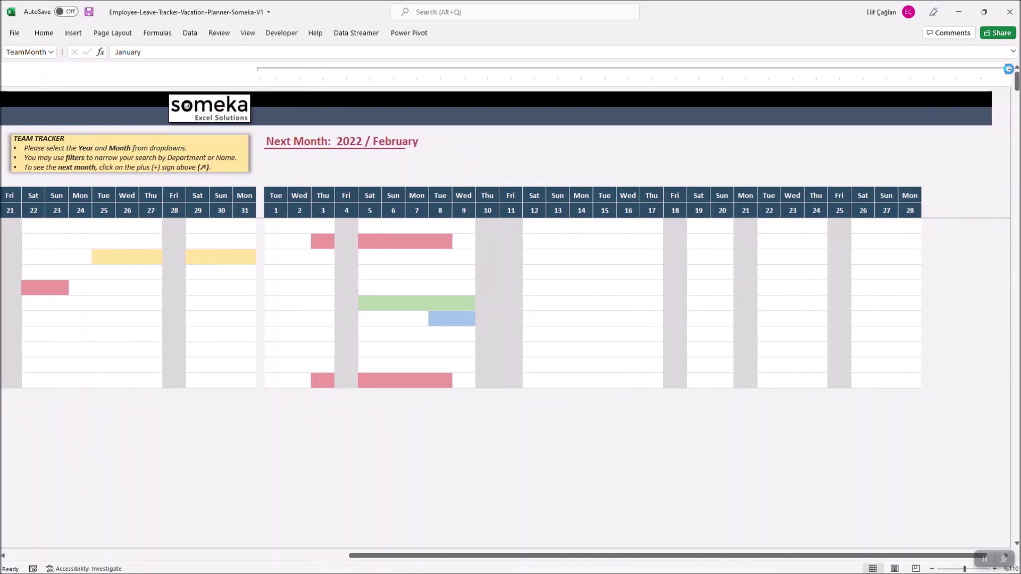
left_click(1007, 69)
left_click_drag(638, 556, 240, 551)
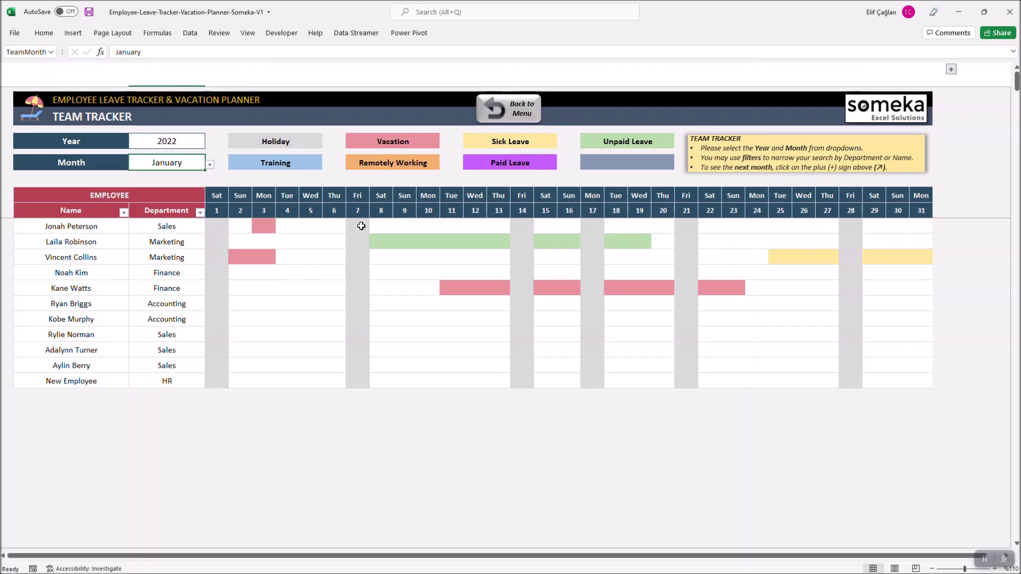
left_click(523, 112)
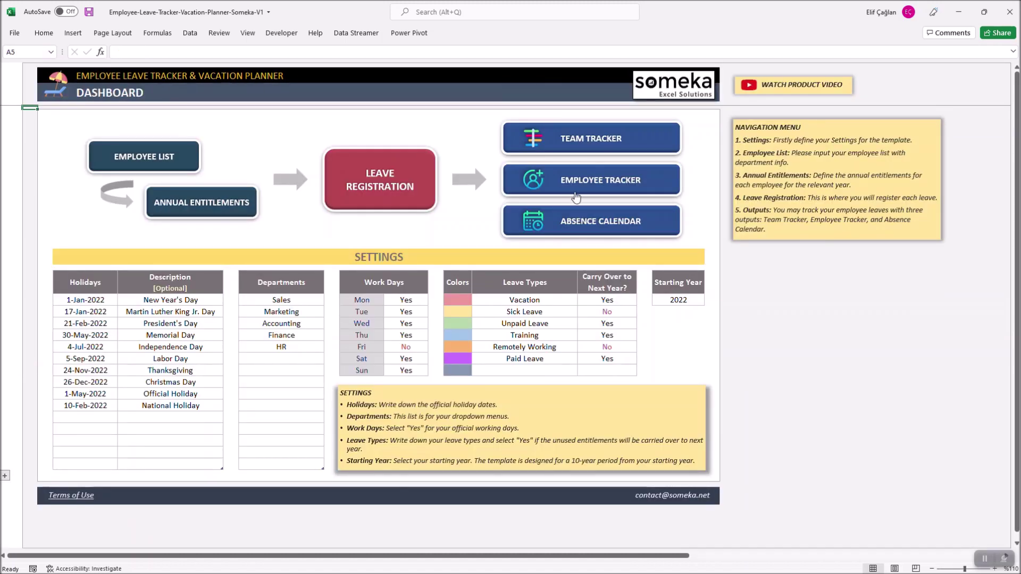
Step: Enter the Employee Tracker and try year 2023 before settling back on 2022
left_click(595, 187)
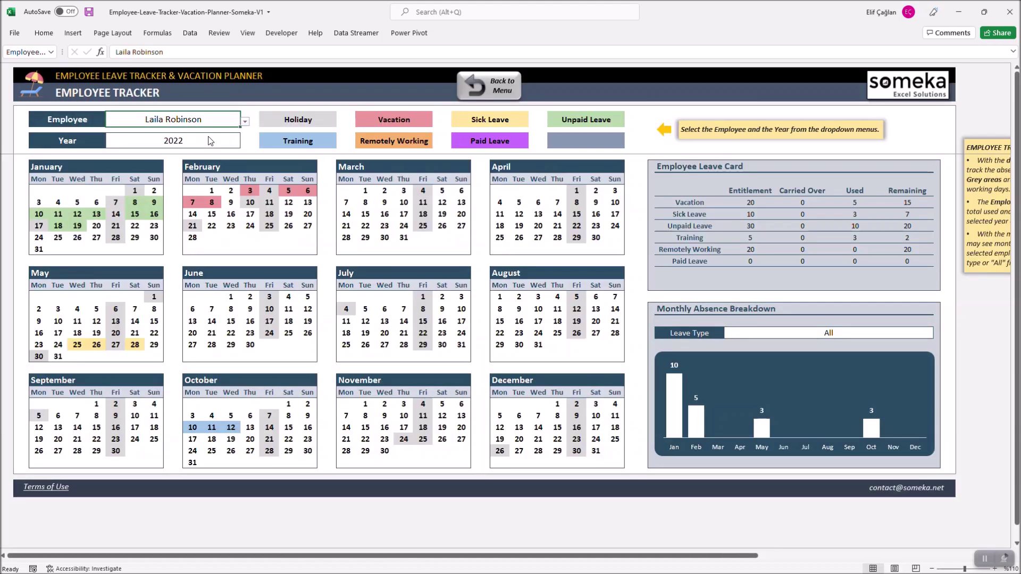
left_click(230, 145)
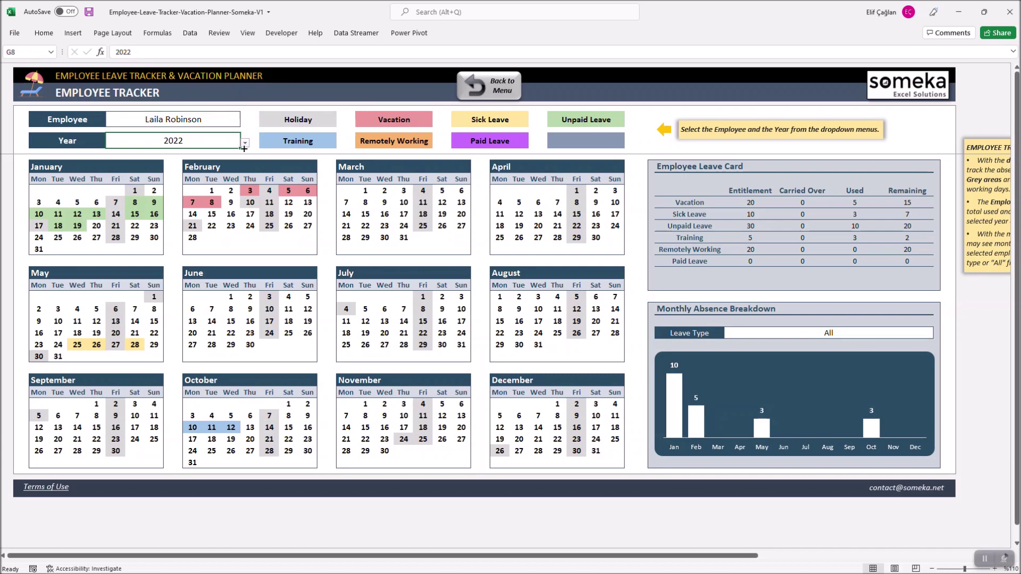
left_click(245, 142)
left_click(245, 143)
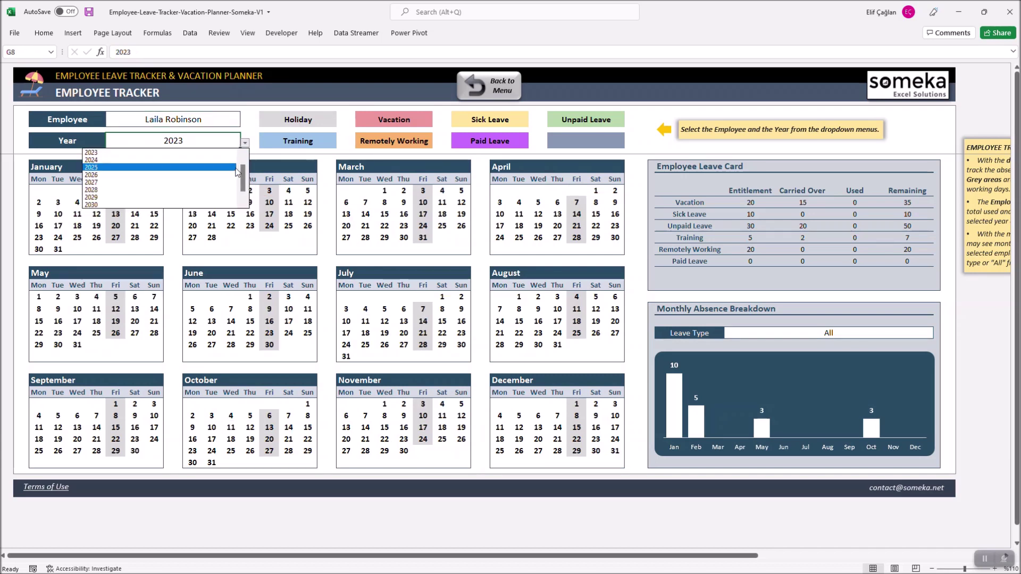
left_click(225, 154)
left_click(231, 122)
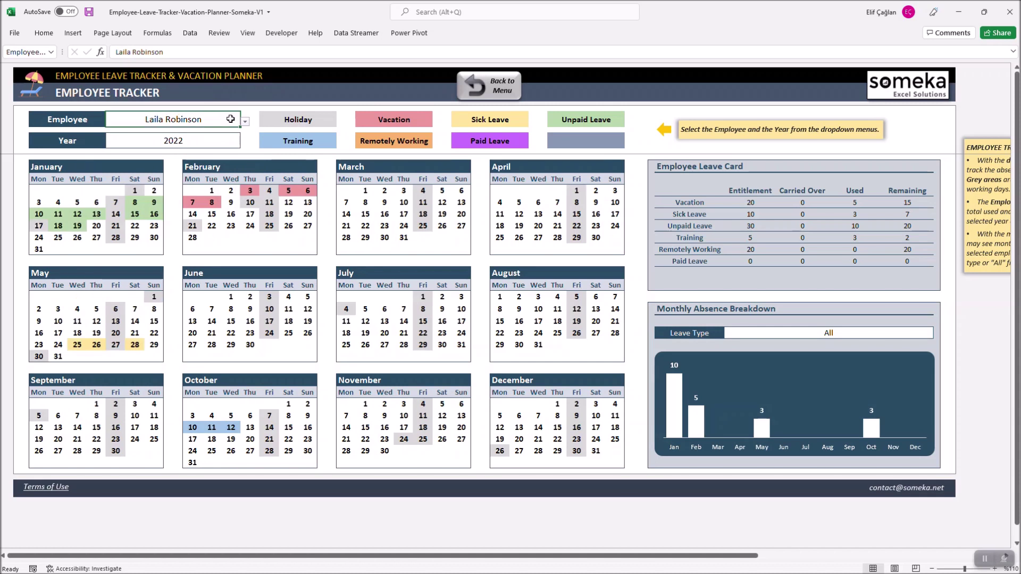
left_click(105, 140)
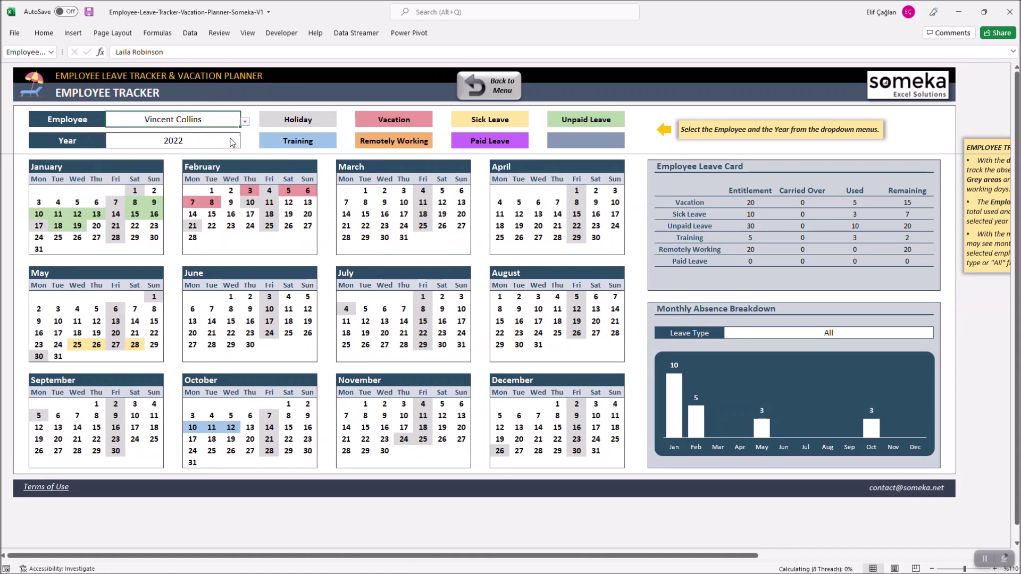
left_click(245, 122)
left_click_drag(242, 159, 243, 137)
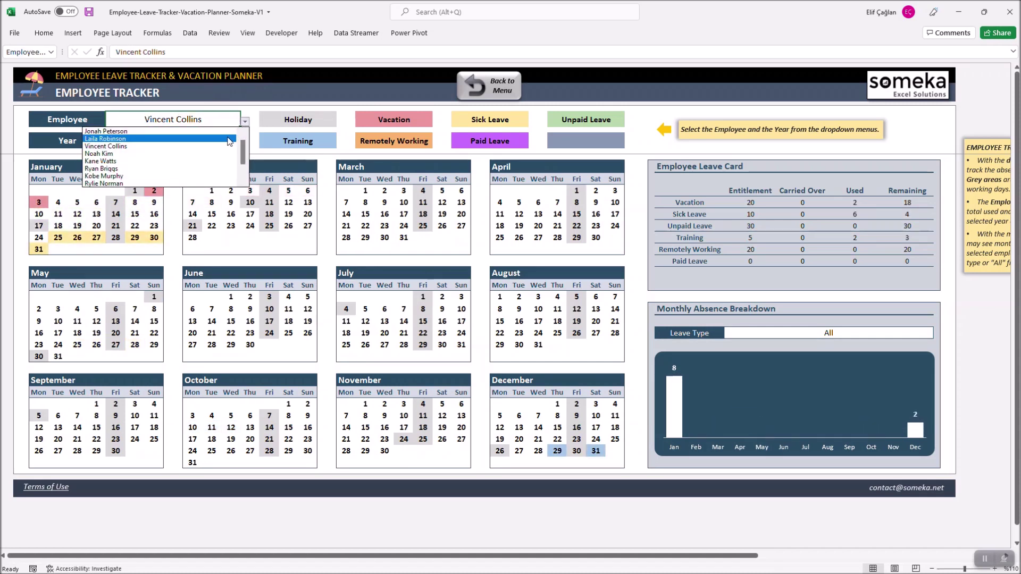
left_click(160, 146)
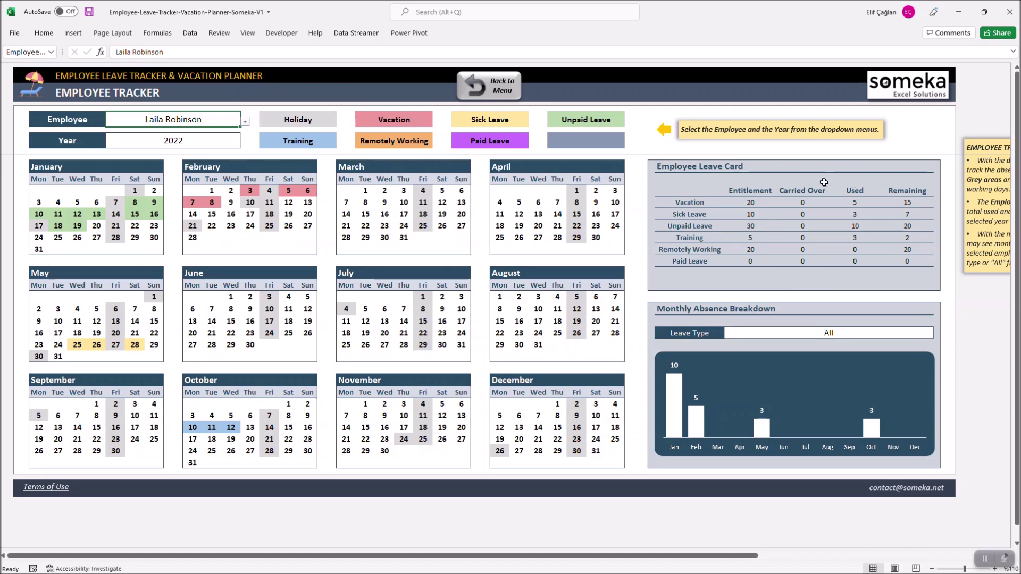
left_click_drag(754, 189, 750, 261)
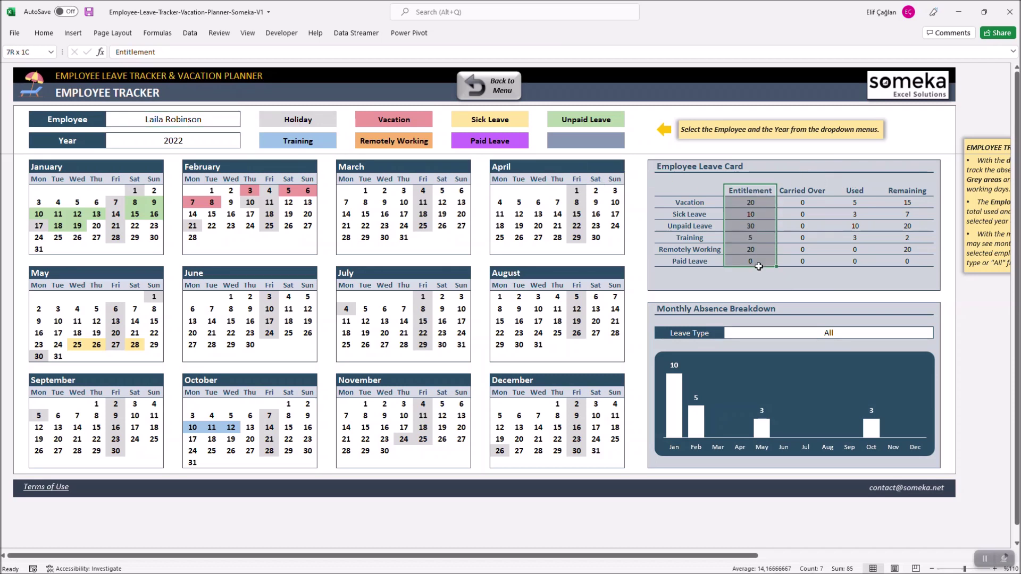
left_click_drag(811, 190, 813, 264)
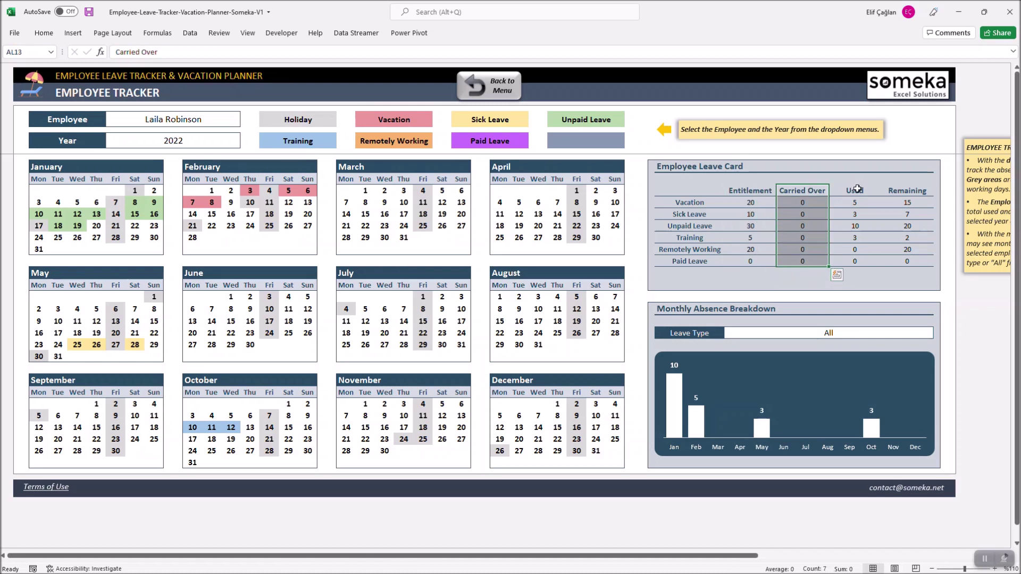
left_click_drag(856, 191, 856, 253)
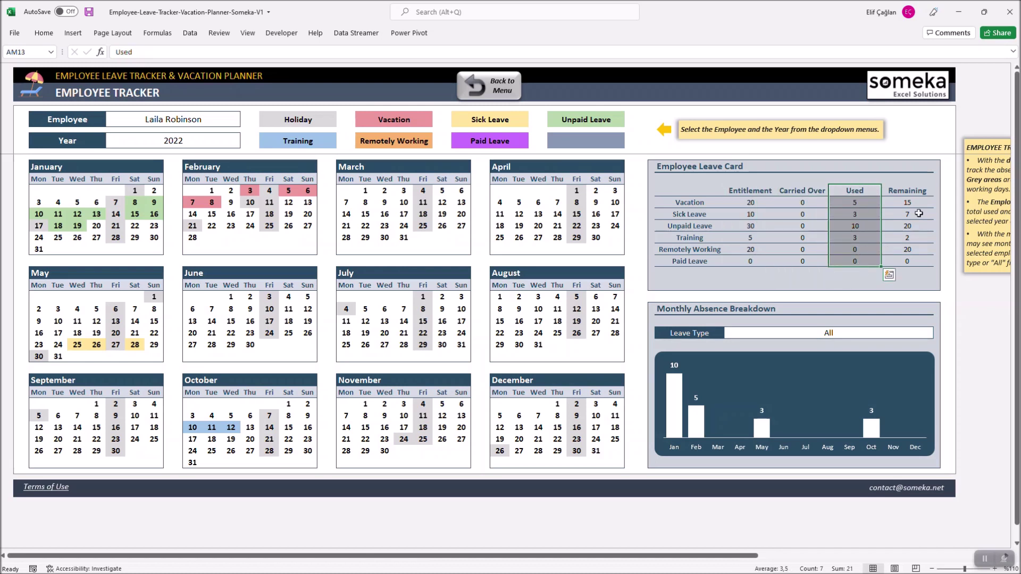
left_click_drag(907, 190, 912, 250)
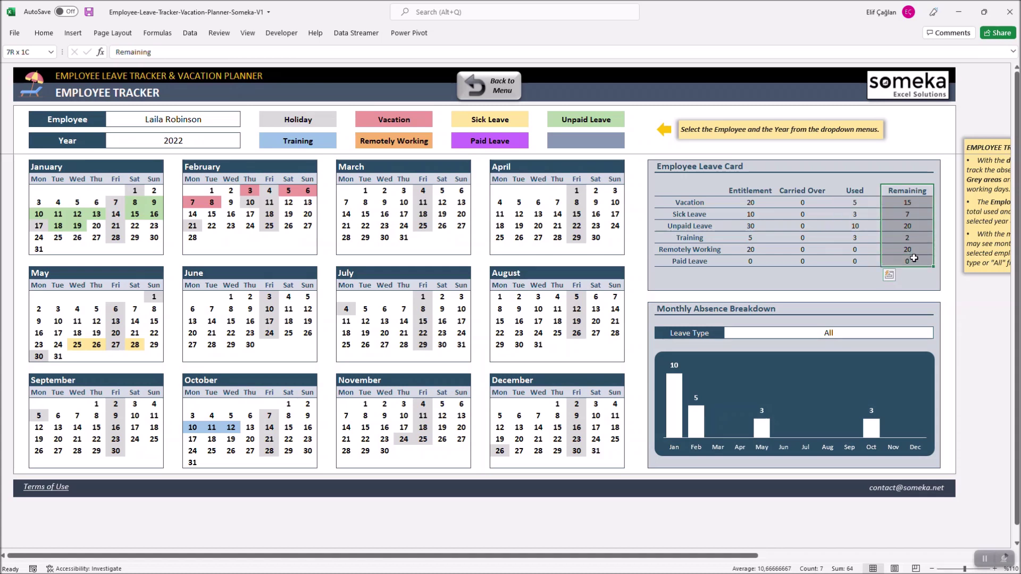
left_click(664, 308)
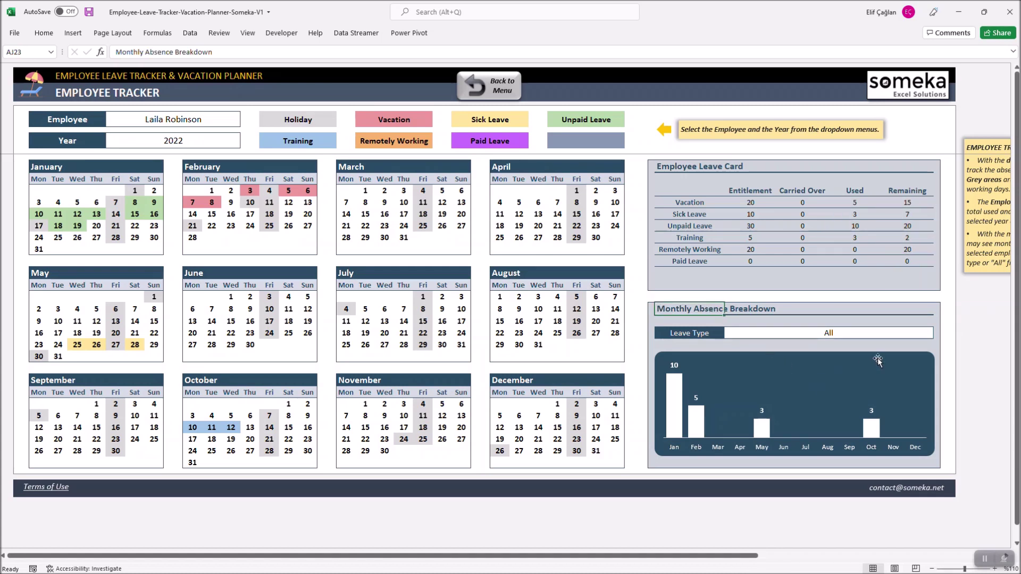
left_click(877, 359)
left_click(977, 339)
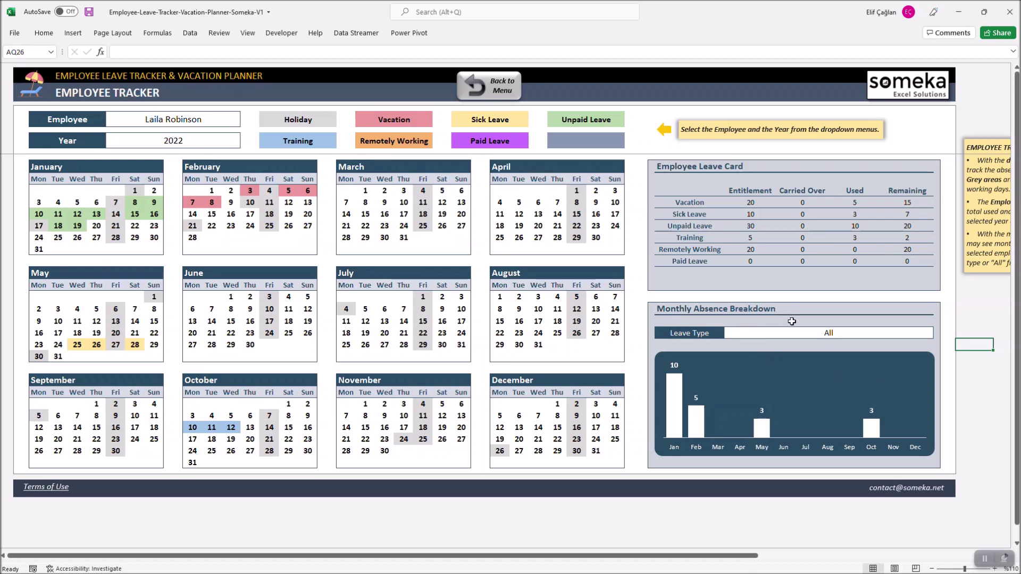
Step: Filter the monthly absence chart by Vacation, Sick Leave, Vacation again, then All leave types
left_click(765, 334)
left_click(939, 334)
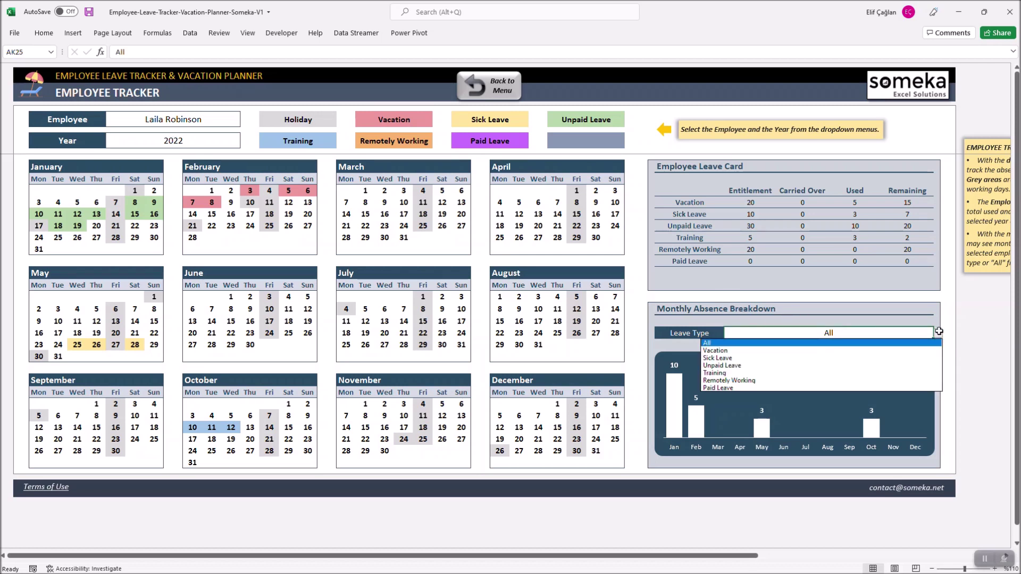
left_click(872, 344)
left_click(939, 334)
left_click(901, 351)
left_click(938, 334)
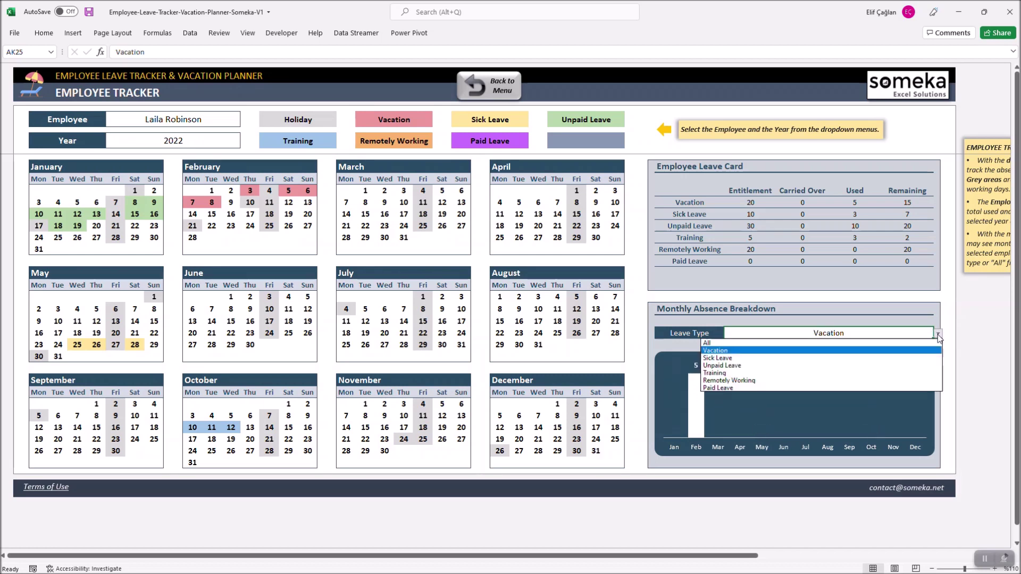
left_click(917, 346)
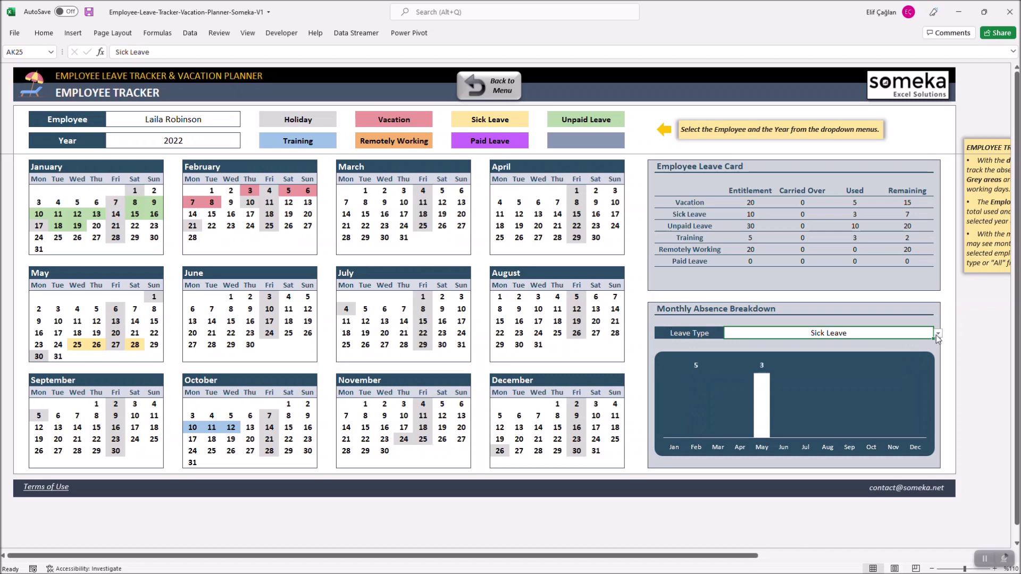
left_click(936, 335)
left_click(908, 346)
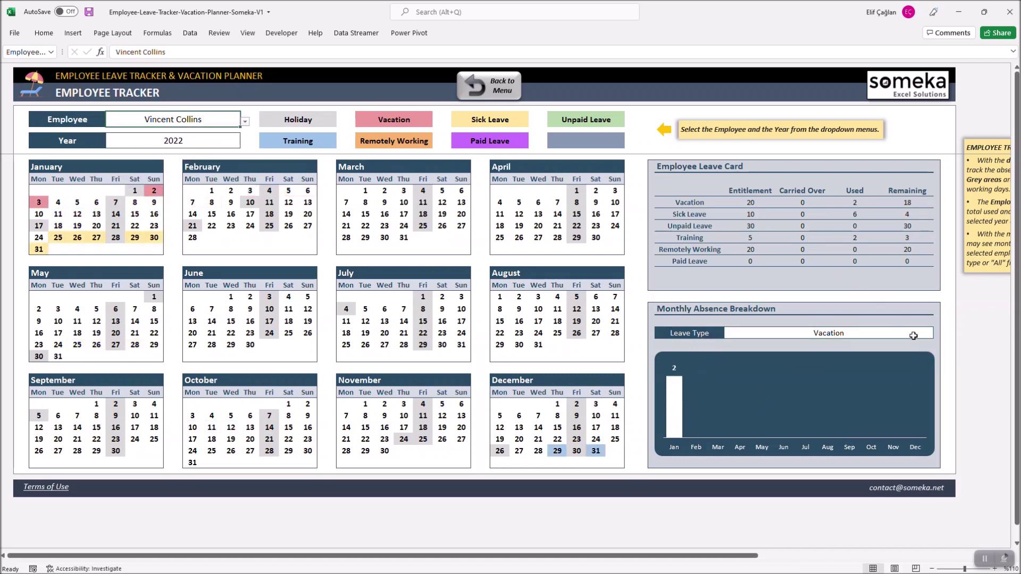
left_click(937, 335)
left_click(199, 130)
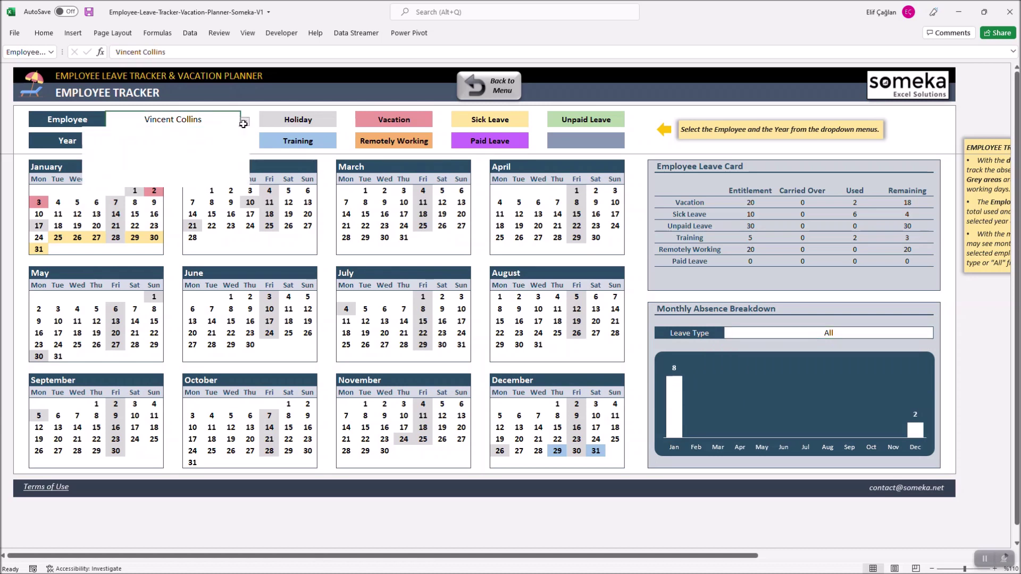
left_click(245, 121)
left_click(159, 138)
left_click(830, 333)
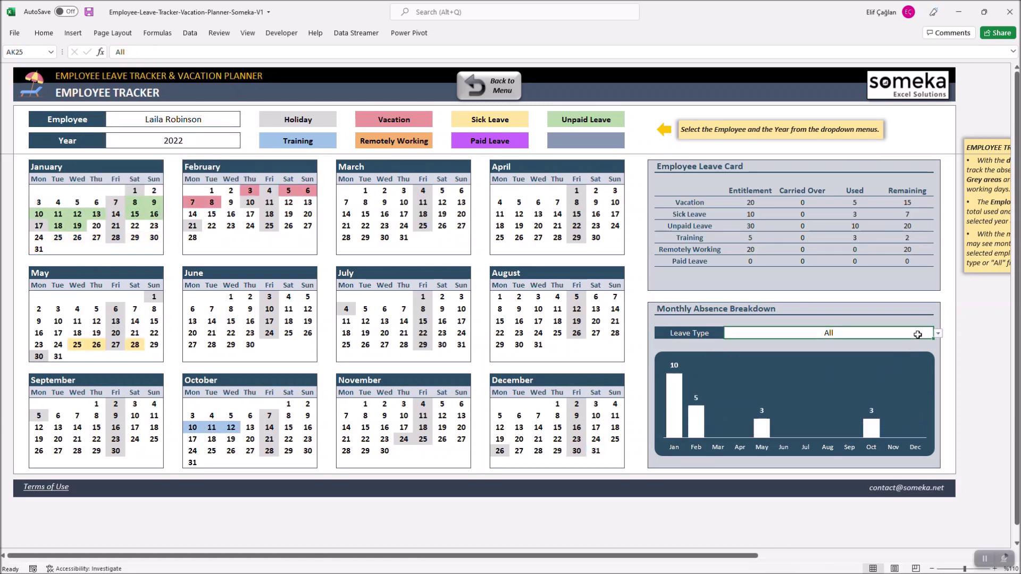
left_click(937, 334)
left_click(938, 334)
left_click(829, 363)
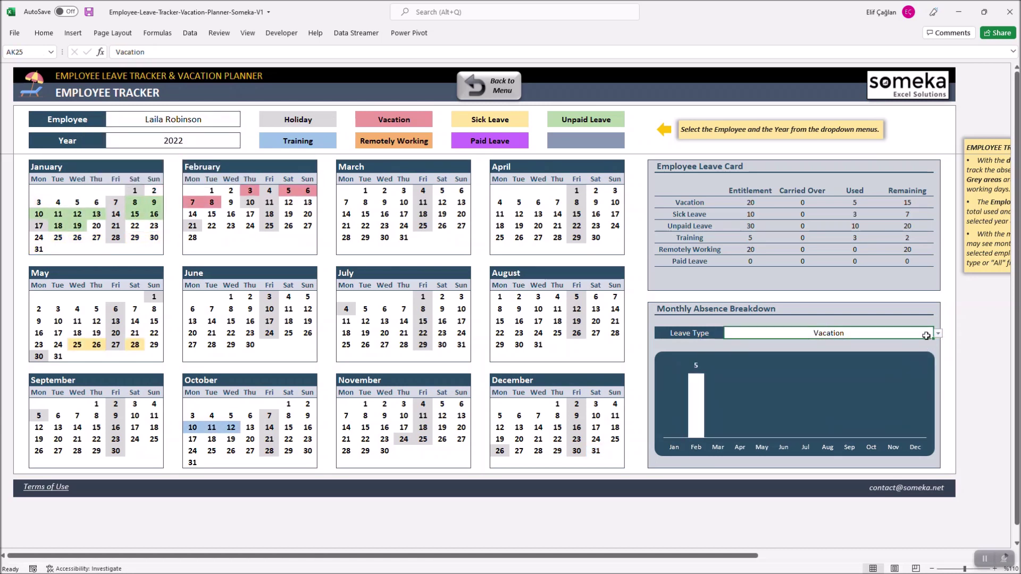
left_click(489, 86)
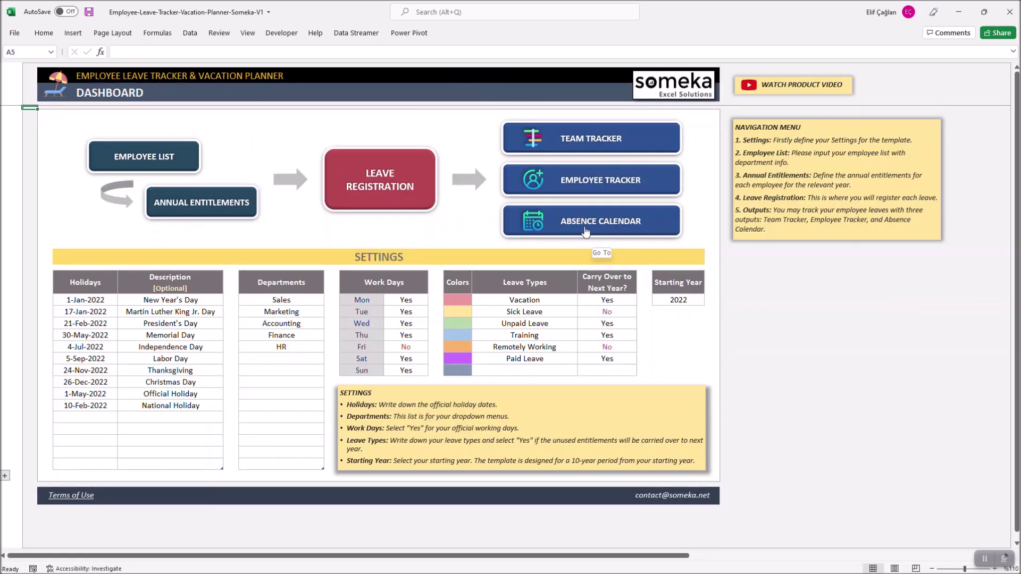
Step: Enter the Absence Calendar and try year 2023 before returning to 2022
left_click(586, 231)
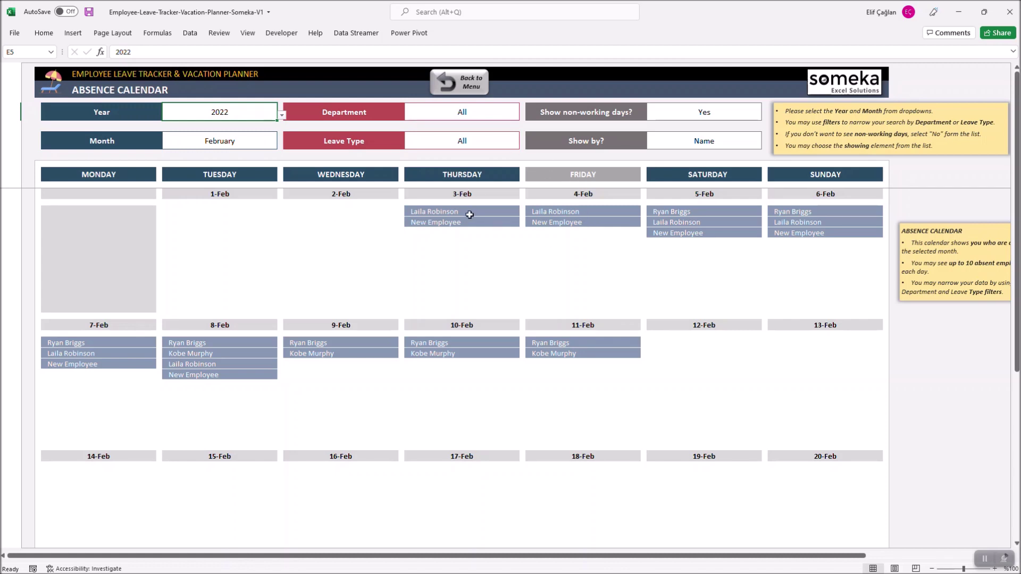
left_click(282, 116)
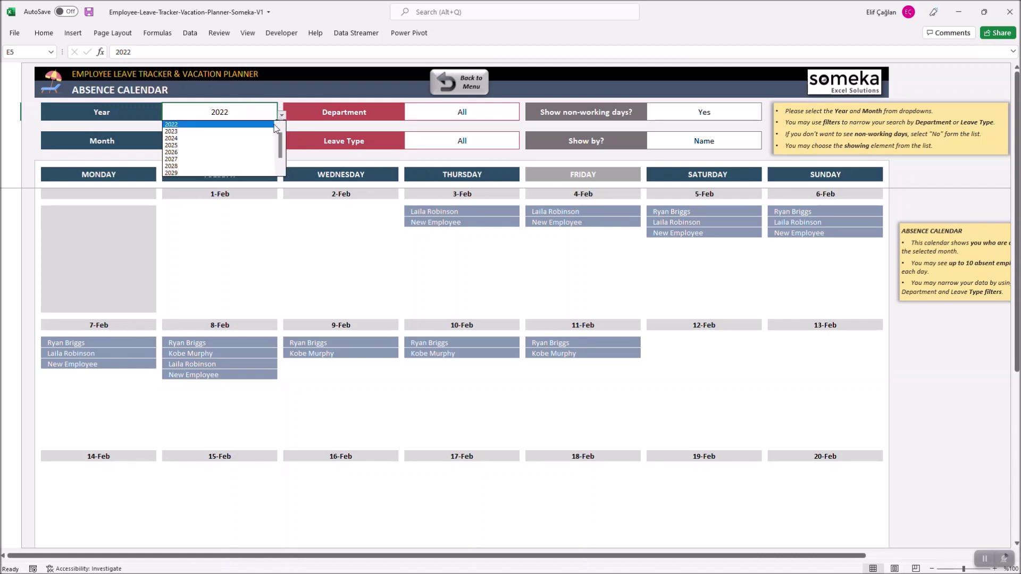
left_click(269, 132)
left_click(282, 116)
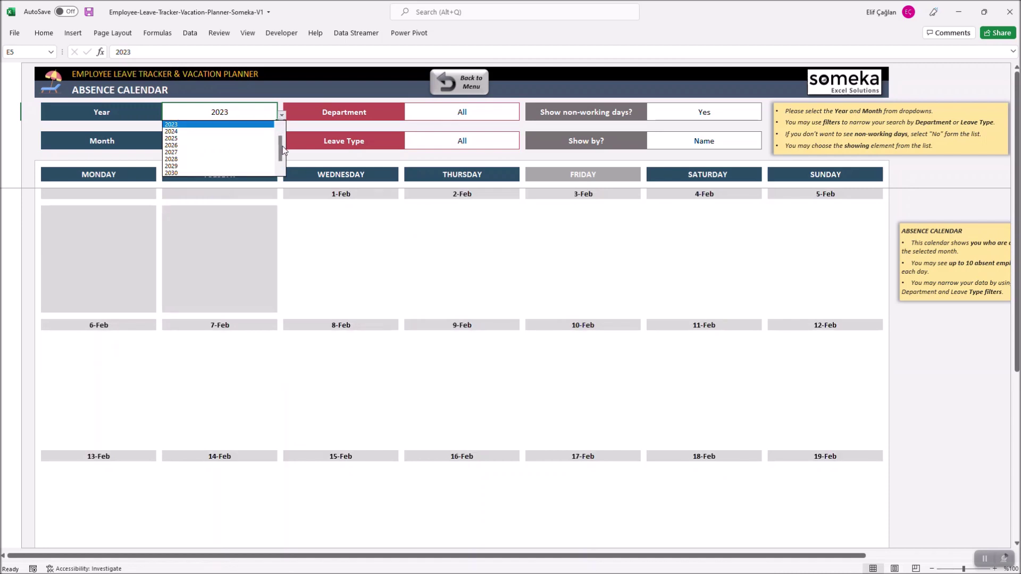
left_click(269, 129)
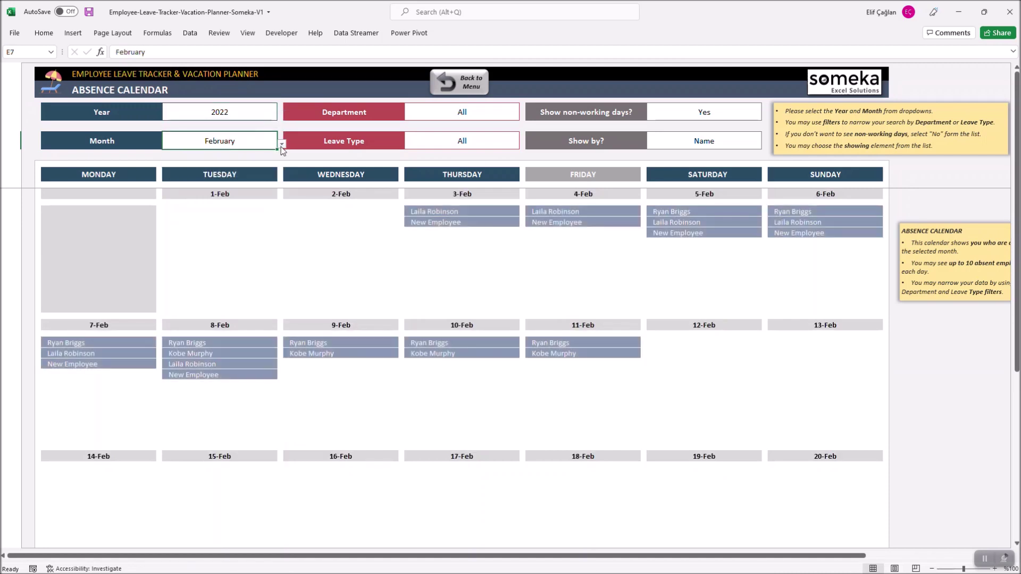
Step: Show January's absences, then set the calendar back to February 2022
left_click(281, 146)
scroll(283, 170, "up", 1)
left_click(272, 152)
left_click(281, 145)
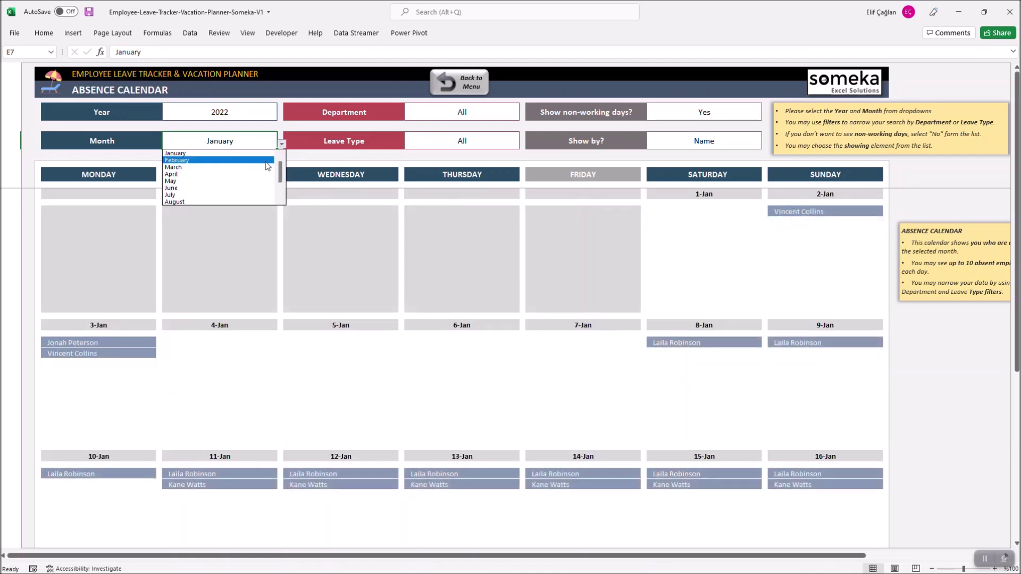
left_click(268, 162)
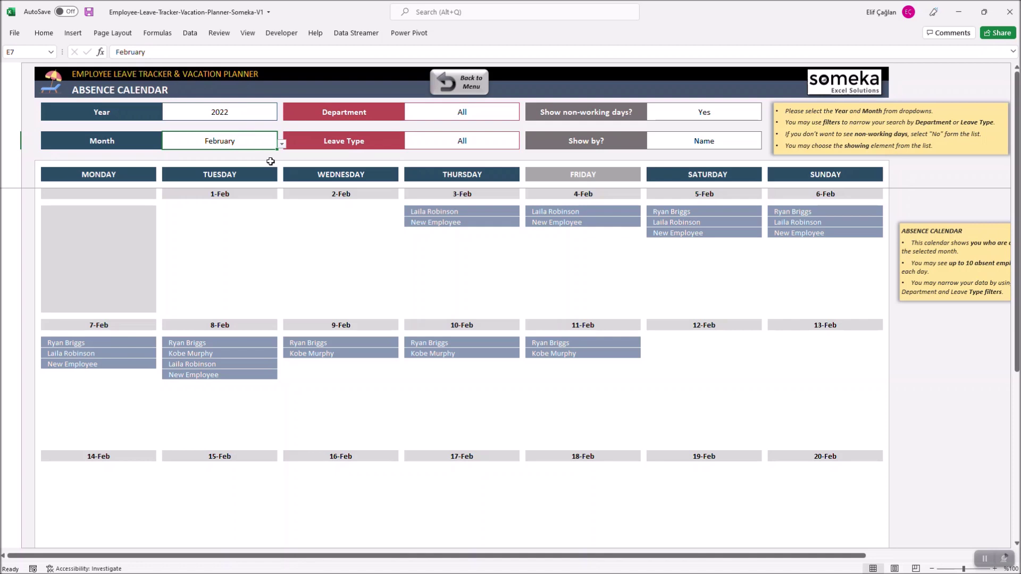
left_click(429, 110)
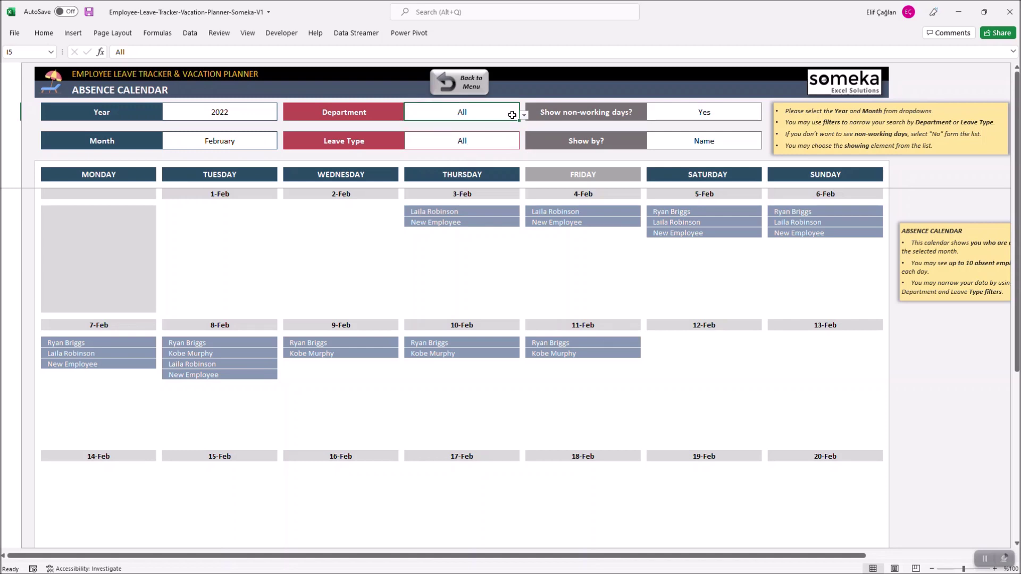
left_click(523, 116)
key("Down")
key("Return")
left_click(523, 116)
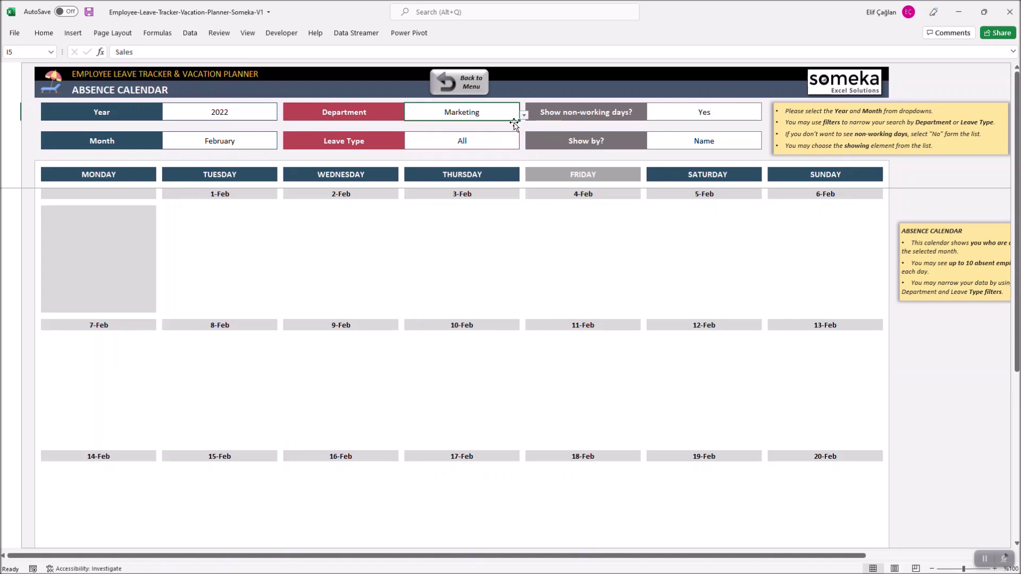
left_click(524, 115)
left_click(514, 146)
left_click(524, 115)
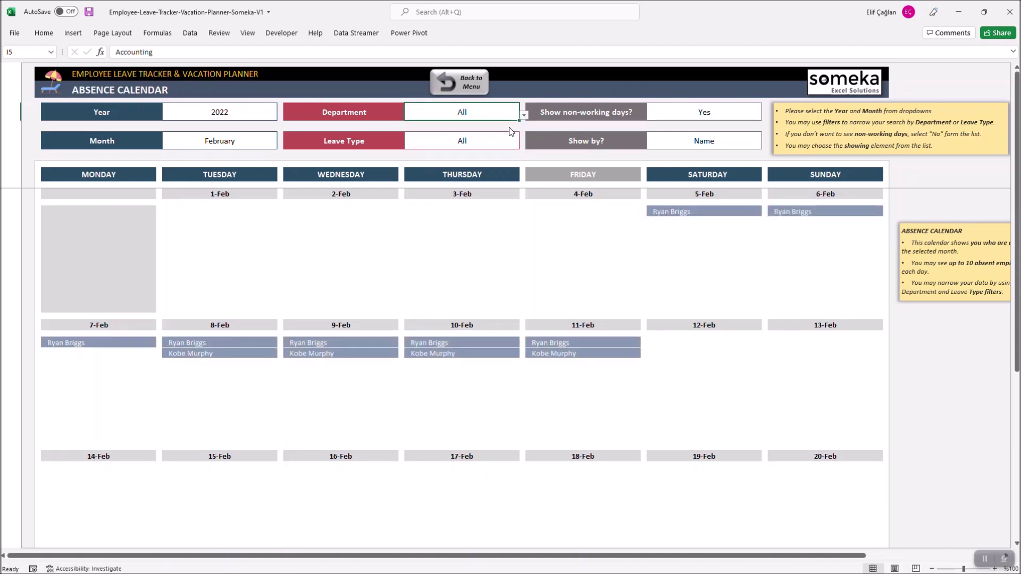
left_click(463, 124)
left_click(509, 142)
left_click(514, 161)
left_click(447, 167)
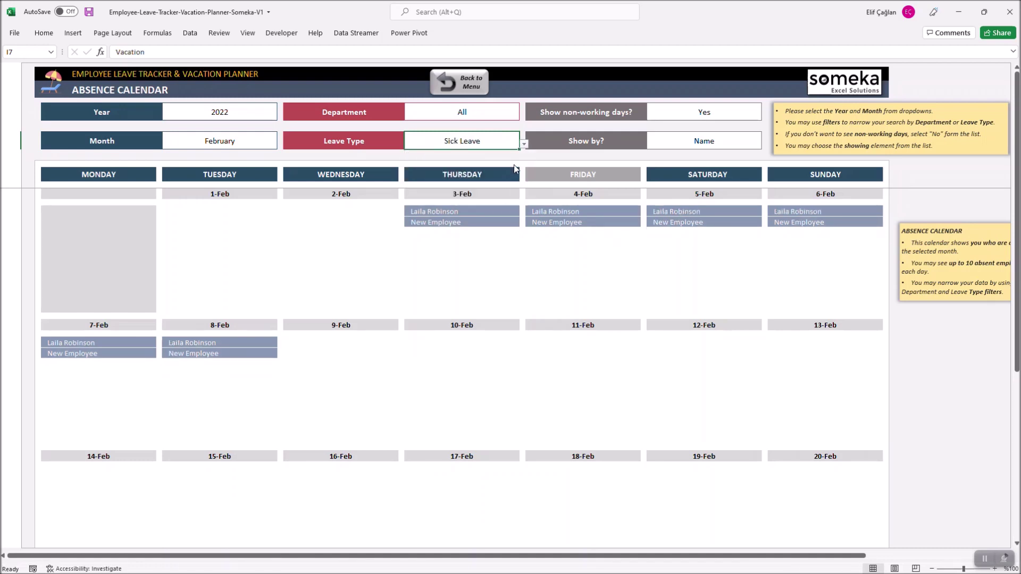
left_click(523, 144)
left_click(504, 173)
left_click(523, 144)
left_click(517, 154)
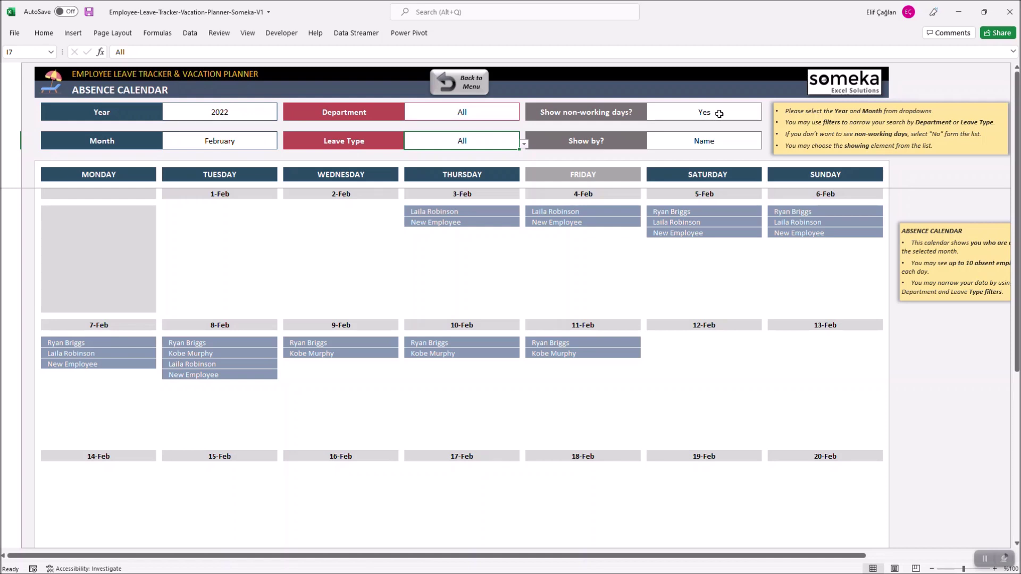
Step: Set 'Show non-working days?' to No so Fridays blank out, then go back to the dashboard
left_click(718, 113)
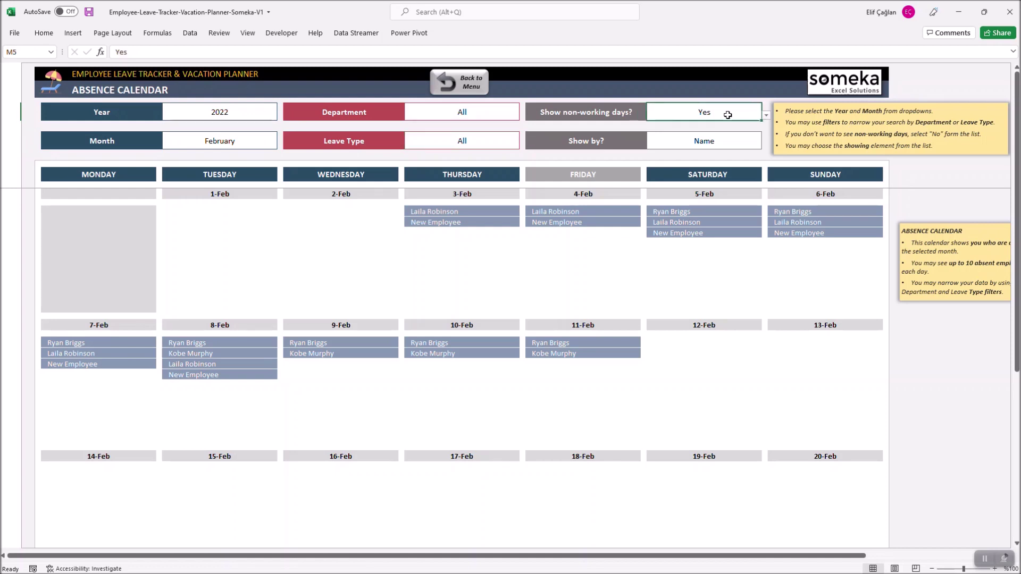
left_click(766, 115)
left_click(741, 131)
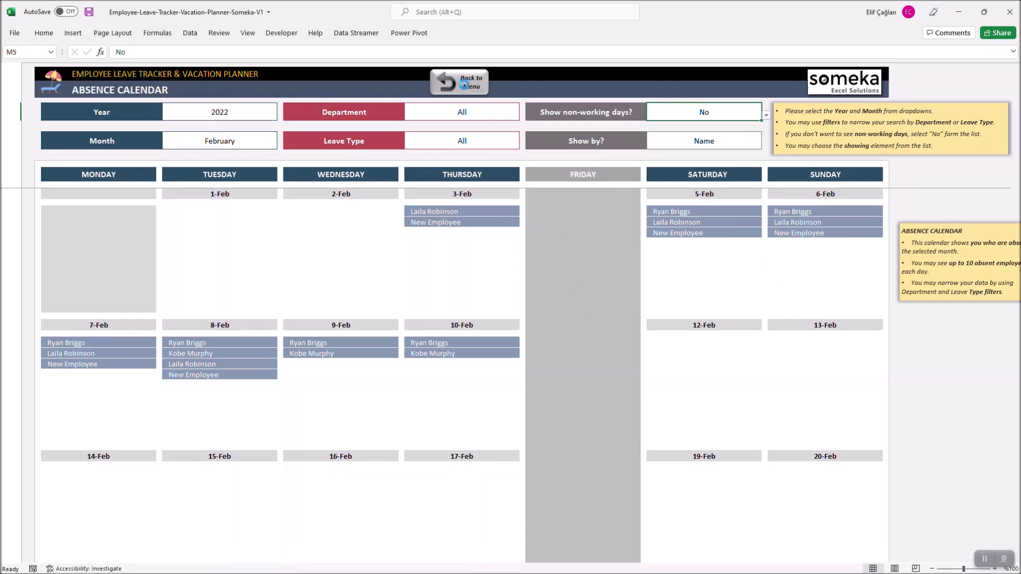
left_click(464, 84)
left_click(406, 347)
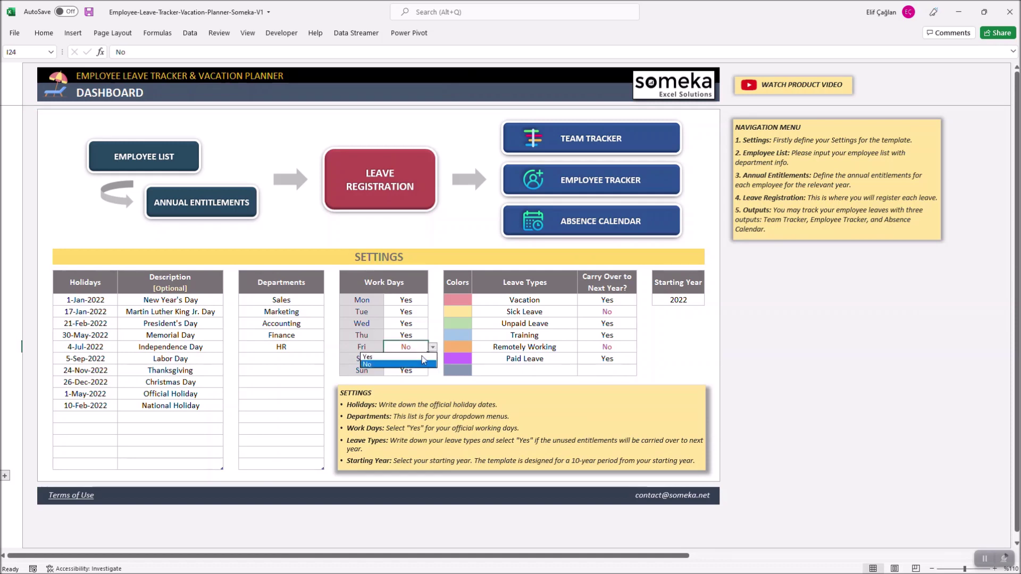
Step: In Work Days set Fri to Yes and Sat and Sun to No, then bring up the Absence Calendar
left_click(419, 359)
left_click(421, 359)
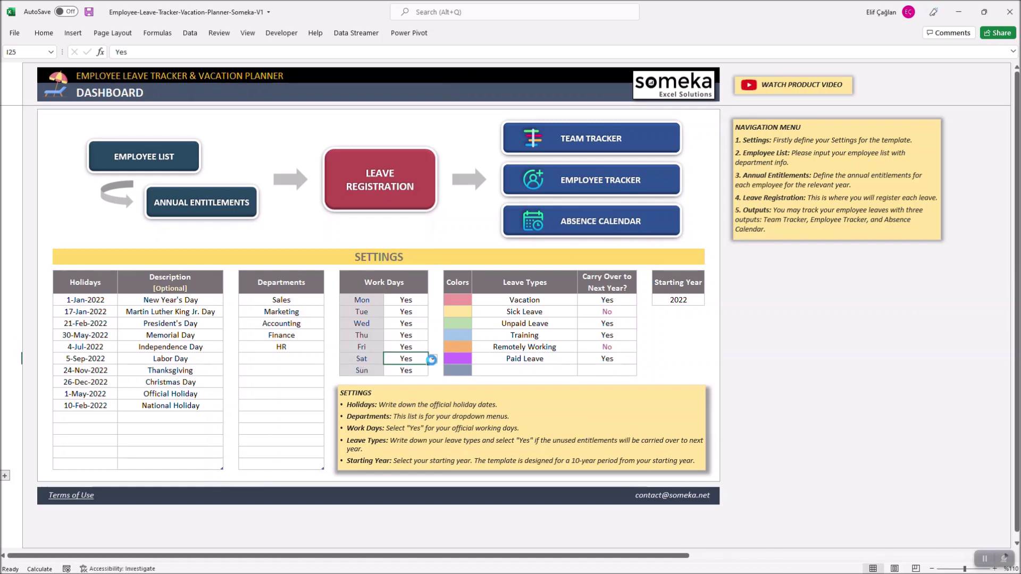
left_click(421, 370)
left_click(421, 371)
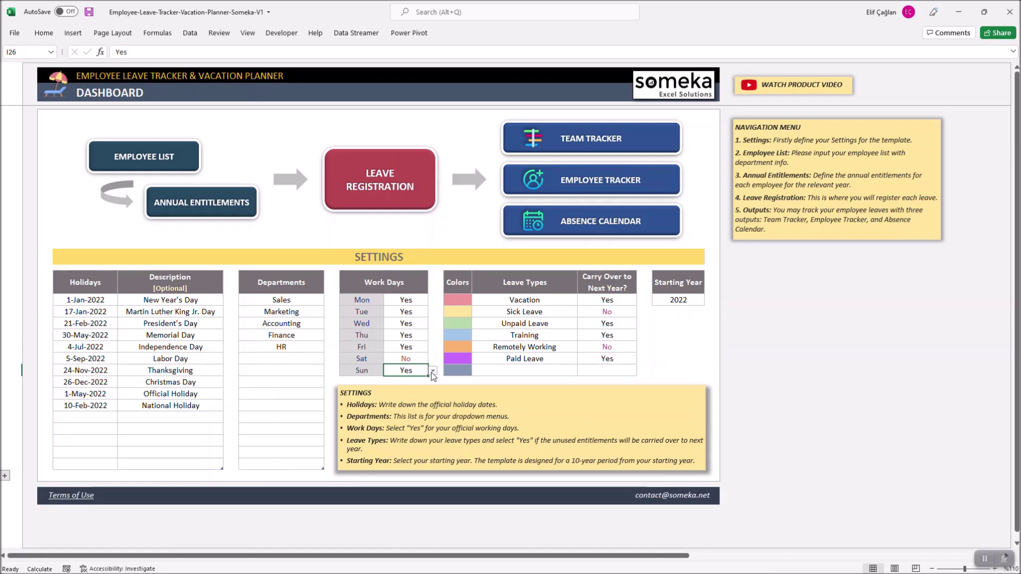
left_click(420, 388)
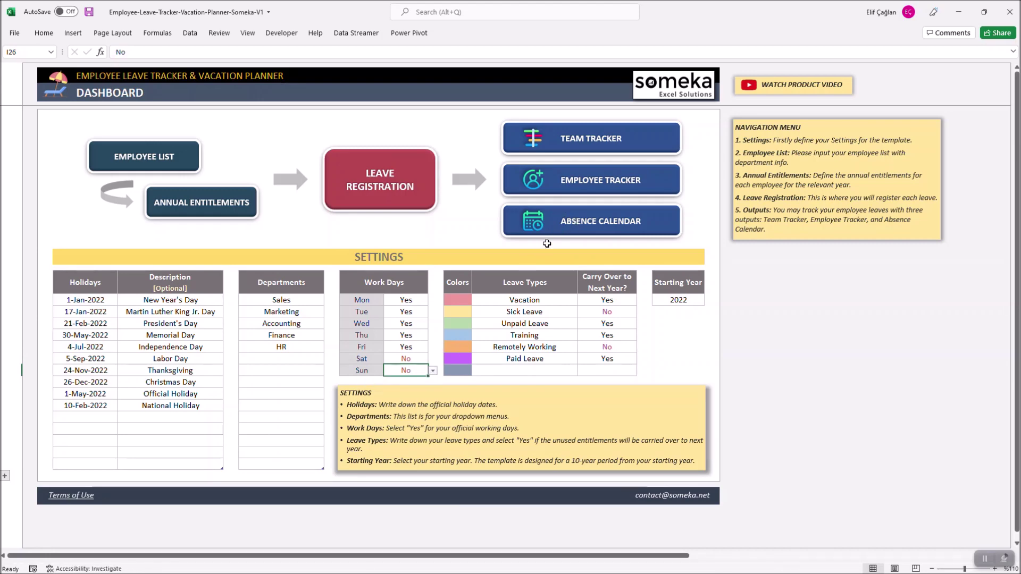
left_click(573, 230)
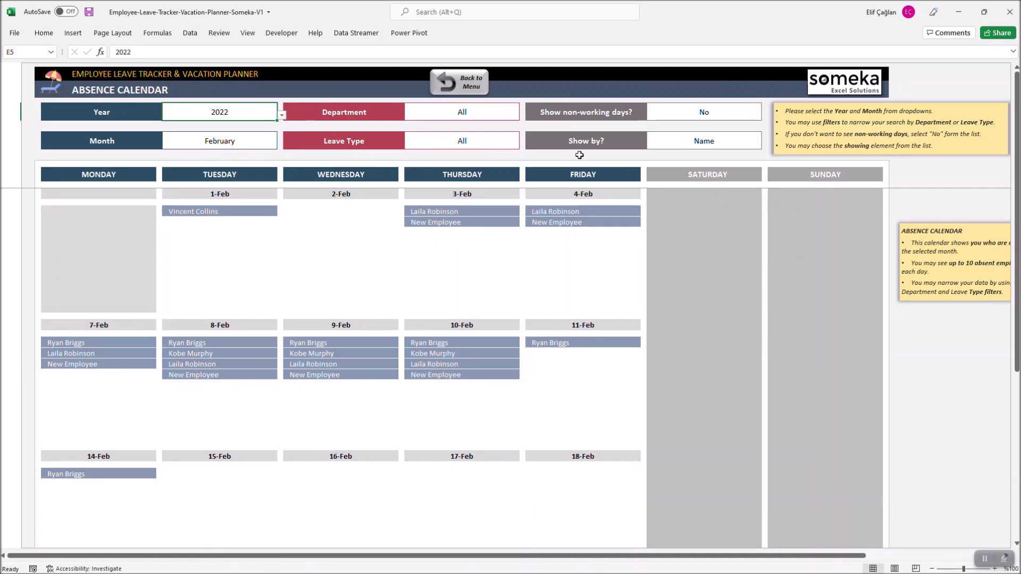
Step: Set 'Show by?' to Name - Department, then to Name - Leave Type
left_click(690, 139)
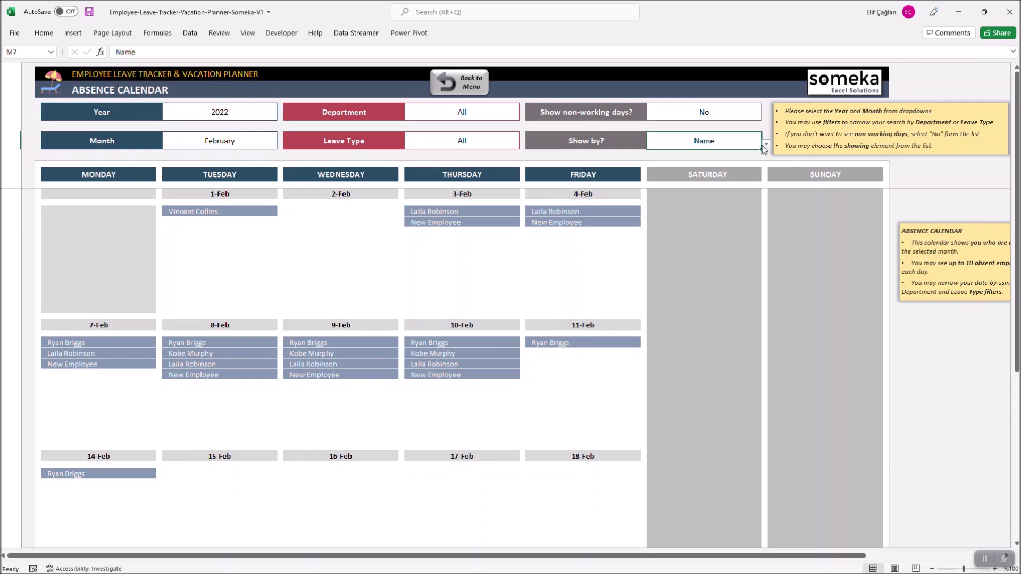
left_click(766, 145)
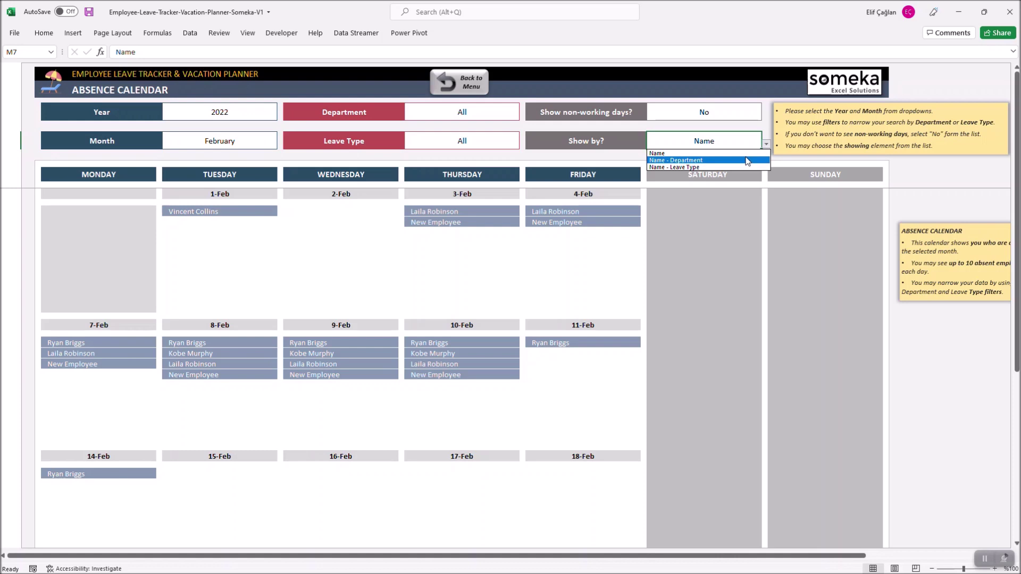
left_click(746, 161)
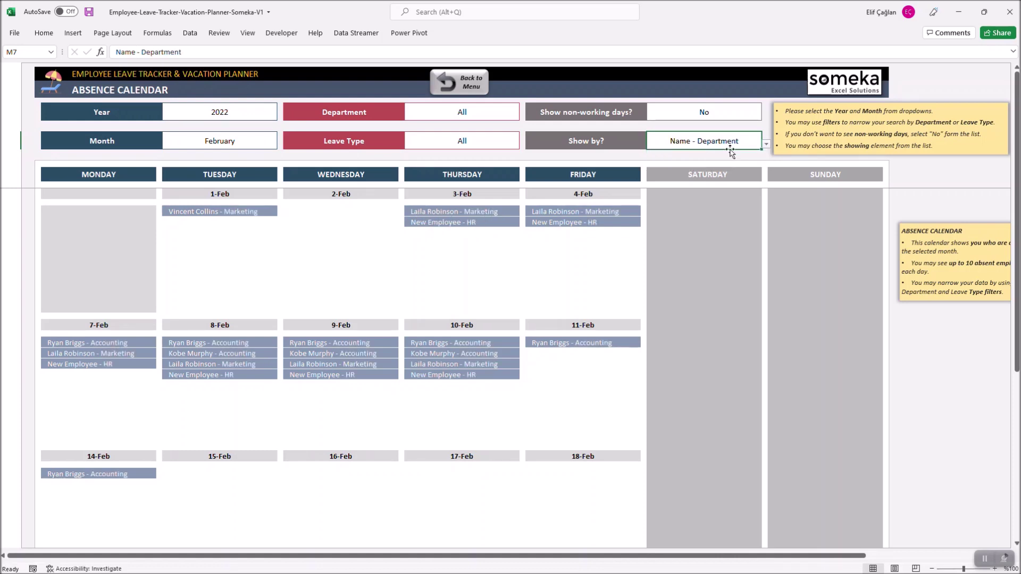
left_click(766, 146)
left_click(732, 166)
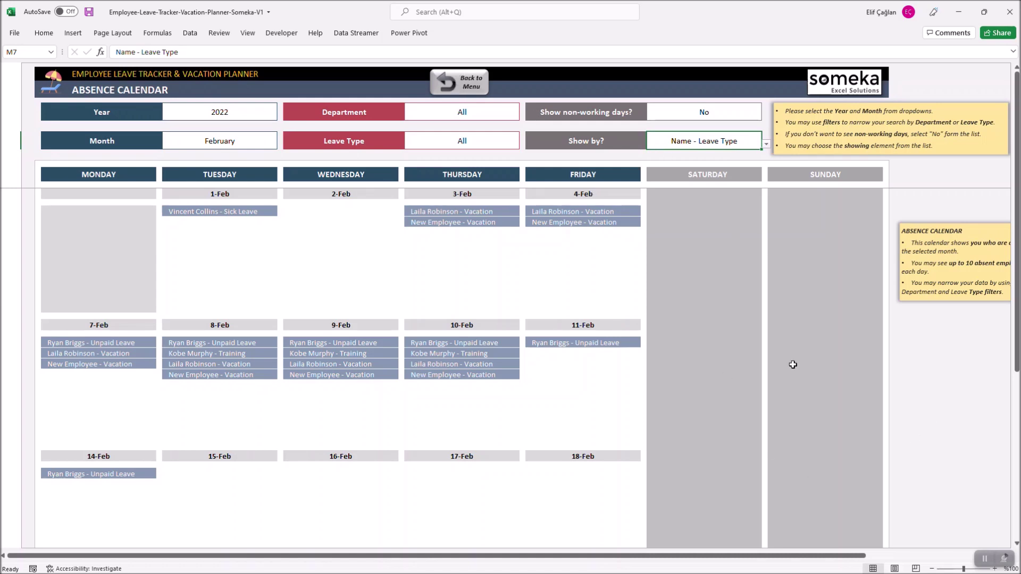
scroll(557, 346, "down", 3)
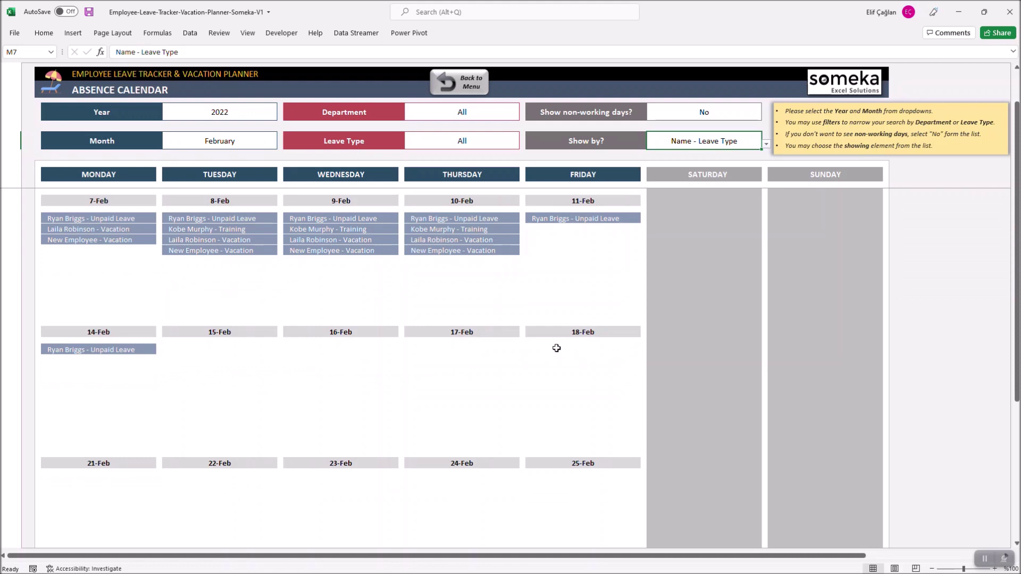
scroll(556, 347, "down", 3)
scroll(556, 347, "down", 2)
scroll(556, 348, "down", 2)
scroll(556, 347, "down", 3)
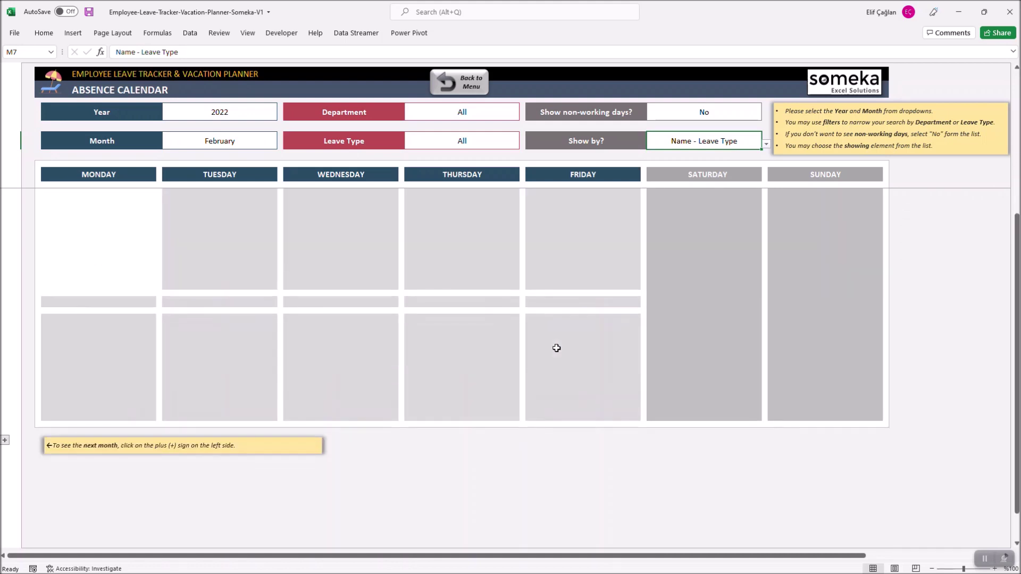
scroll(553, 346, "down", 2)
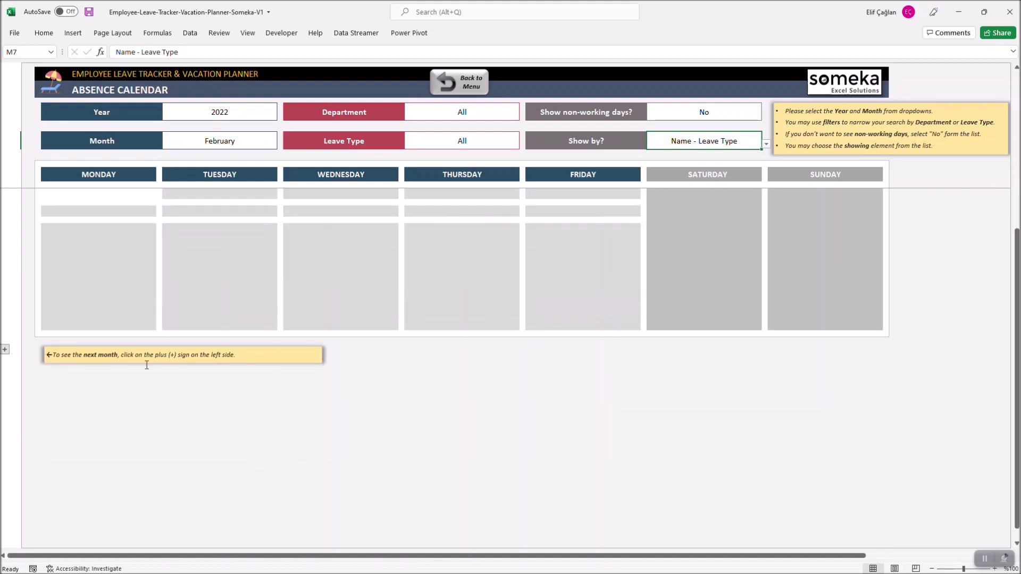
Step: Expand the next-month group, set the Absence Calendar to January 2022, then collapse the group
left_click(4, 349)
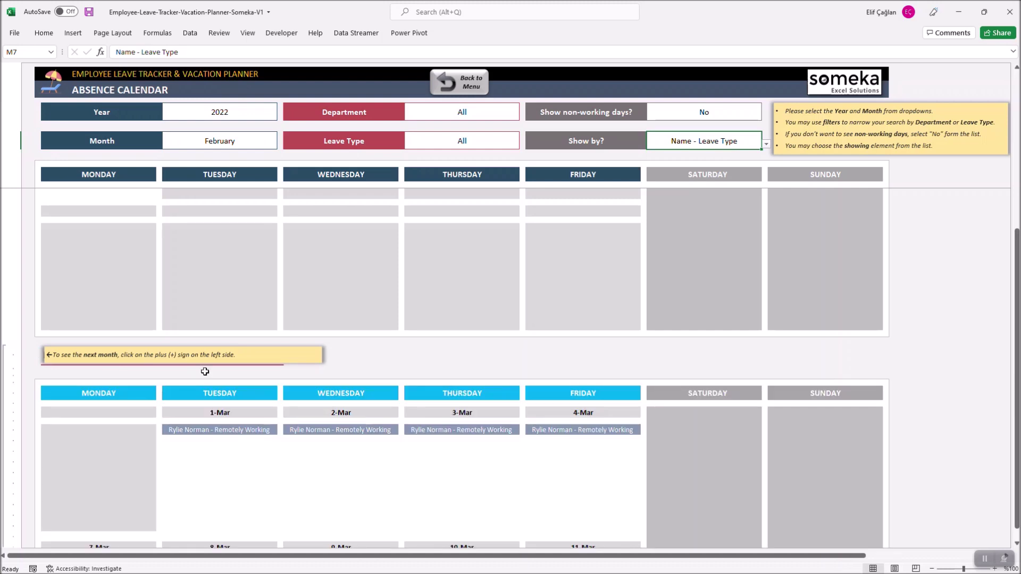
scroll(244, 384, "down", 5)
scroll(245, 385, "up", 2)
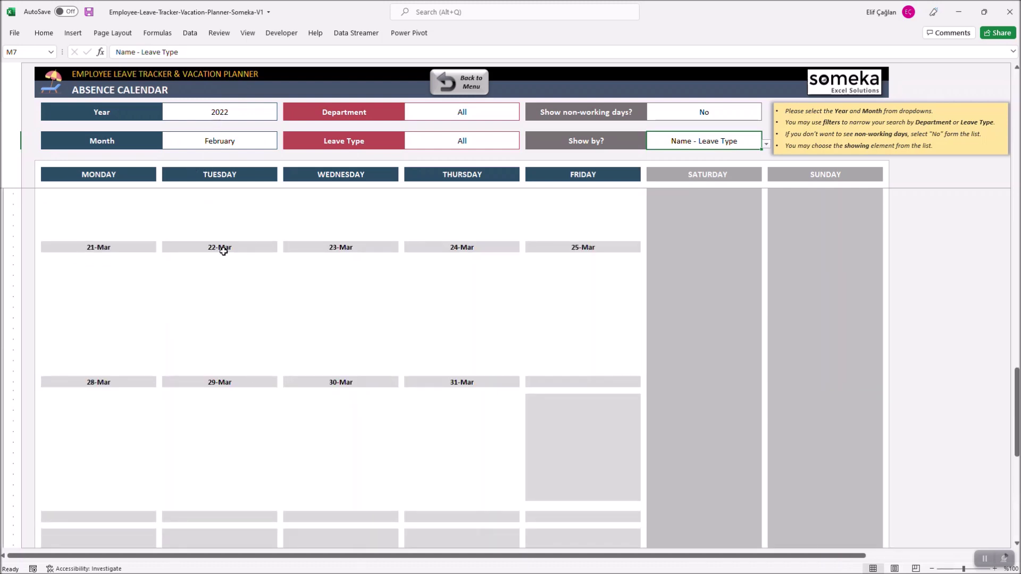
scroll(223, 250, "up", 2)
scroll(227, 263, "up", 4)
scroll(227, 263, "up", 2)
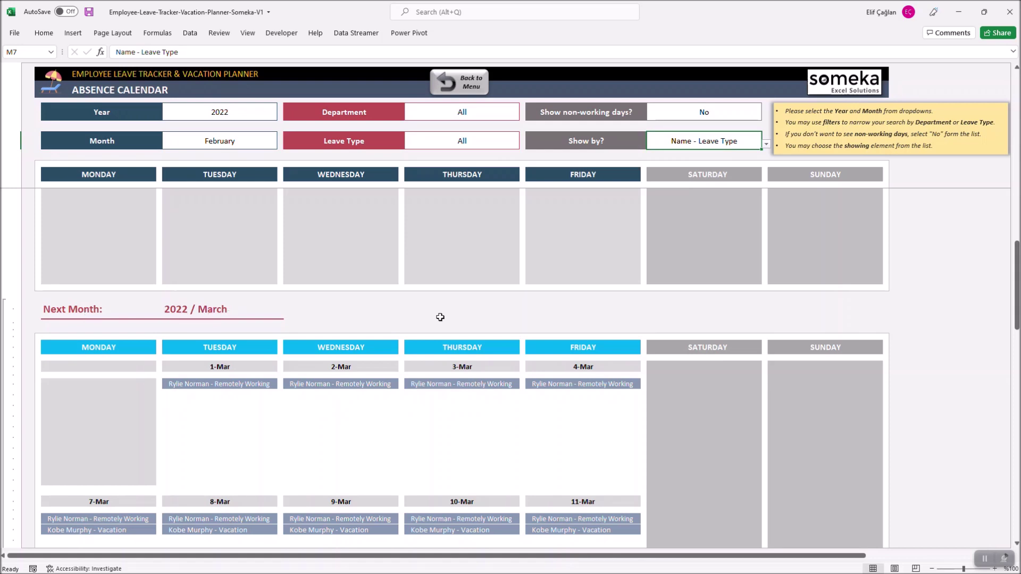
left_click(258, 141)
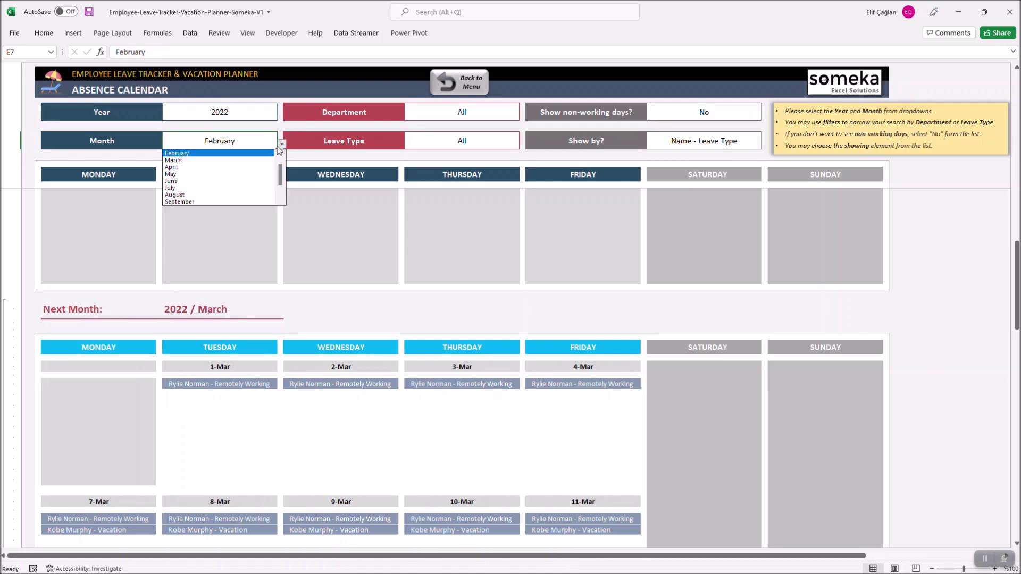
scroll(263, 154, "up", 1)
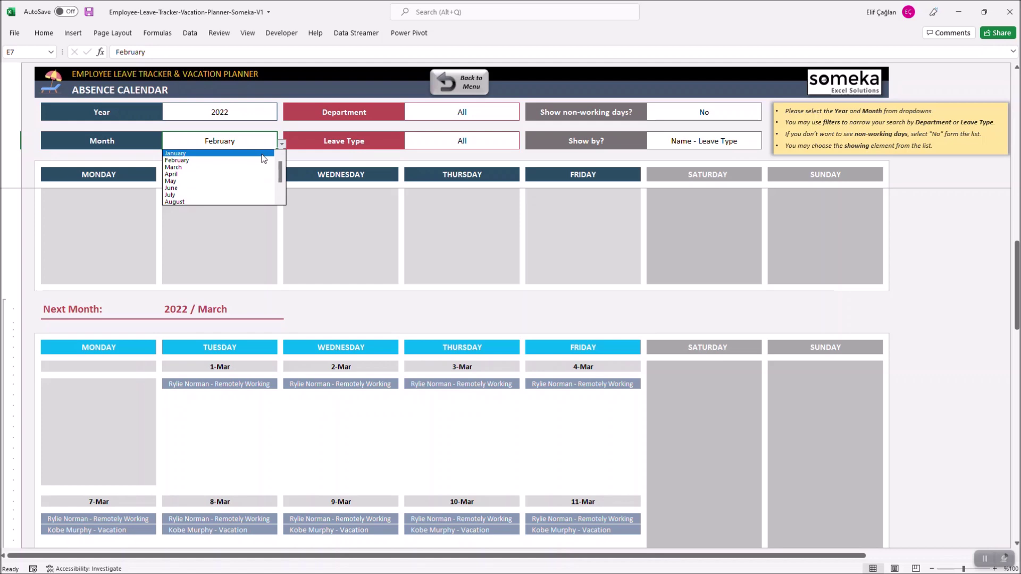
left_click(263, 154)
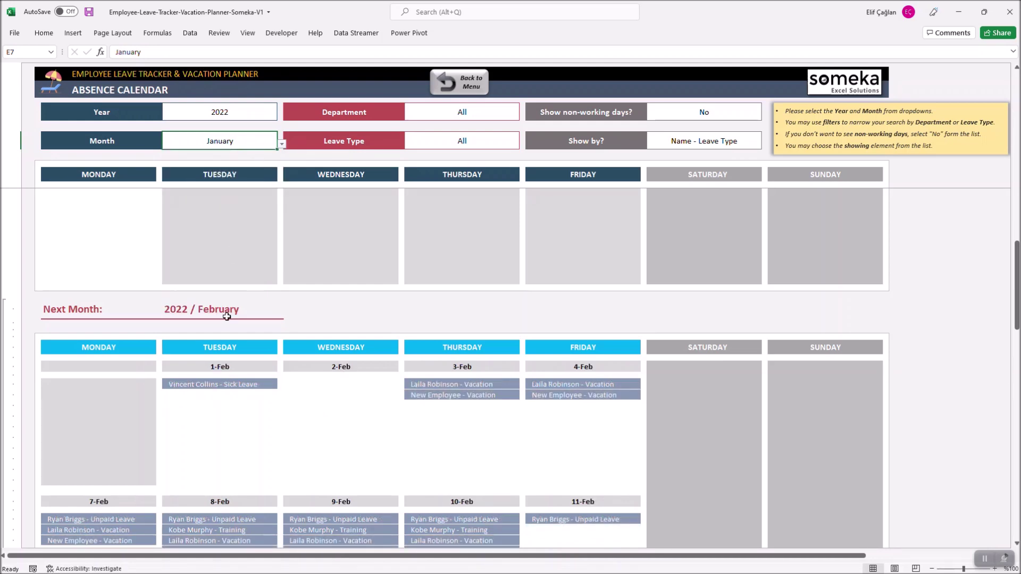
mouse_move(1017, 286)
left_mouse_down()
mouse_move(1017, 403)
mouse_move(986, 503)
left_mouse_up()
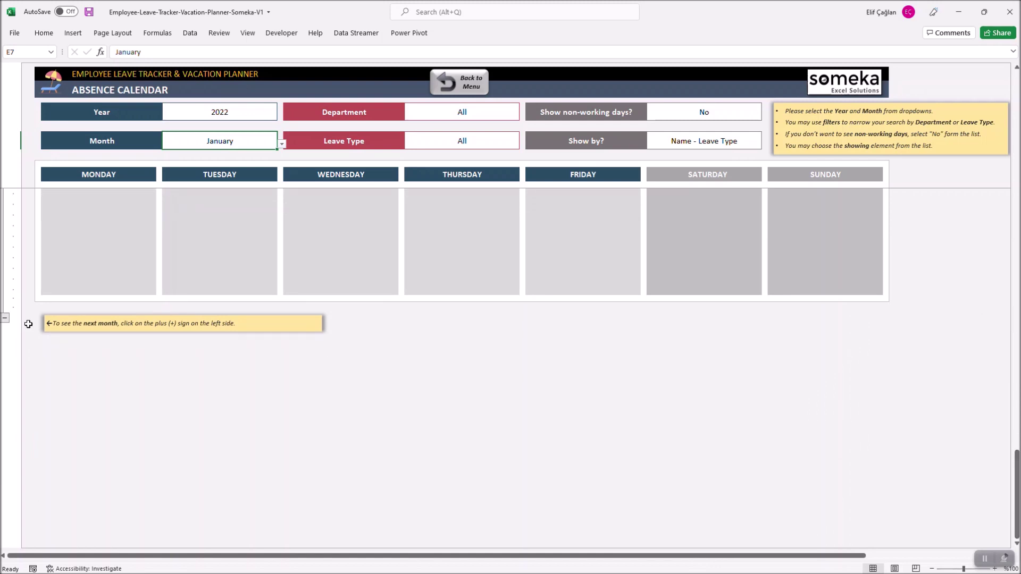
left_click(5, 320)
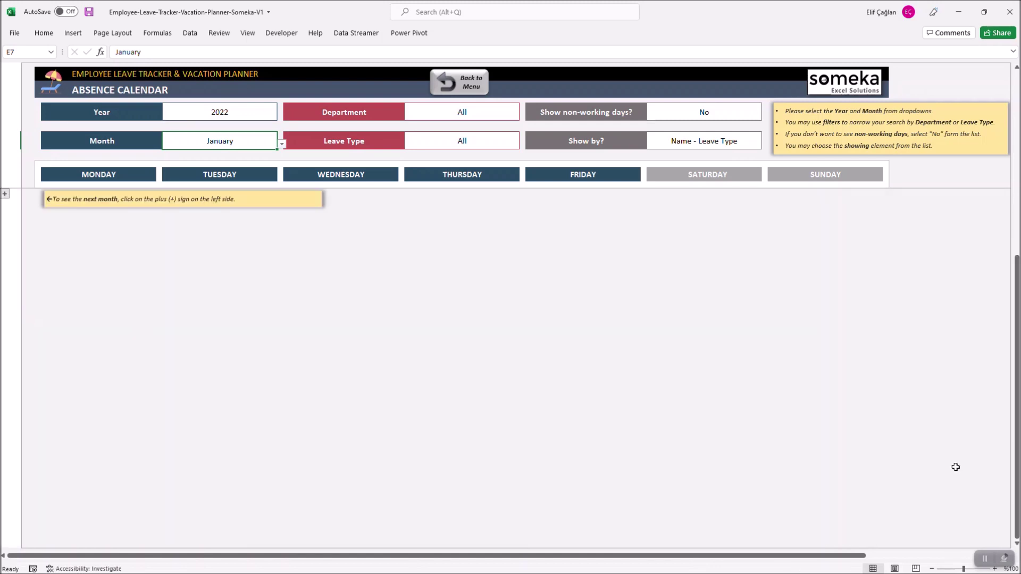
left_click_drag(1018, 435, 1017, 251)
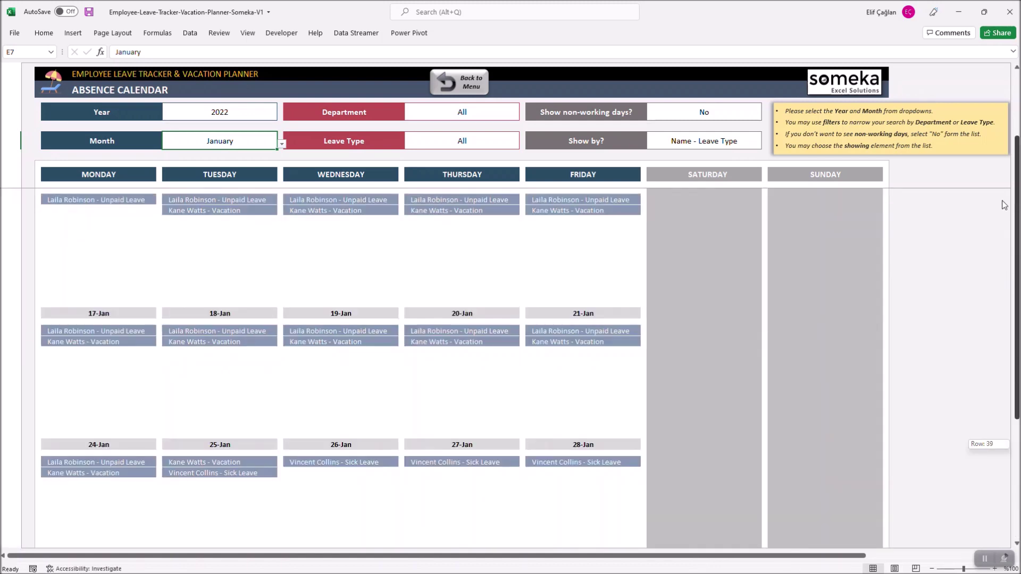